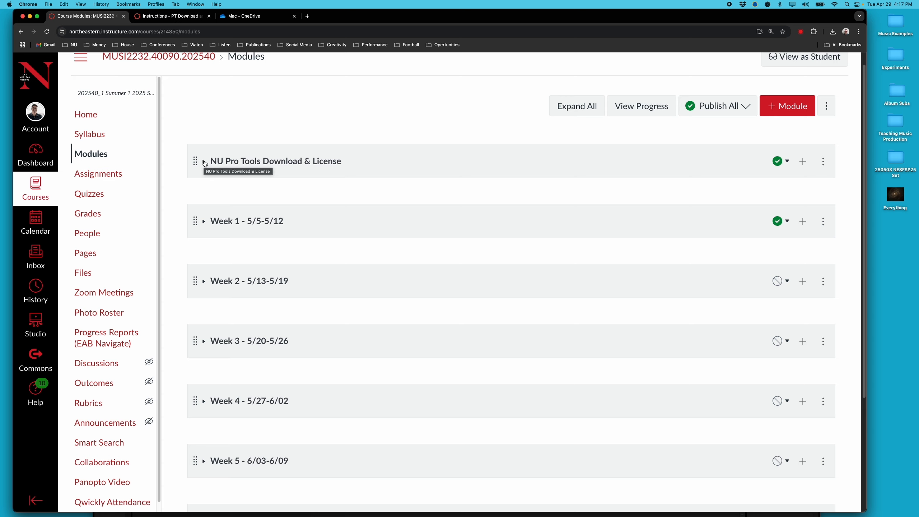
Expand the NU Pro Tools Download & License module and open com.paceap.eden.floating.v1.server.config.prefs
click(204, 162)
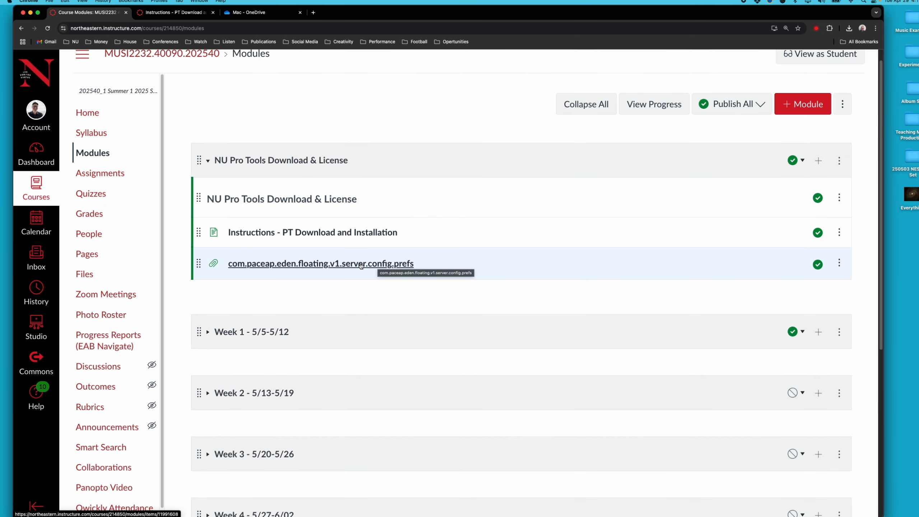
click(360, 265)
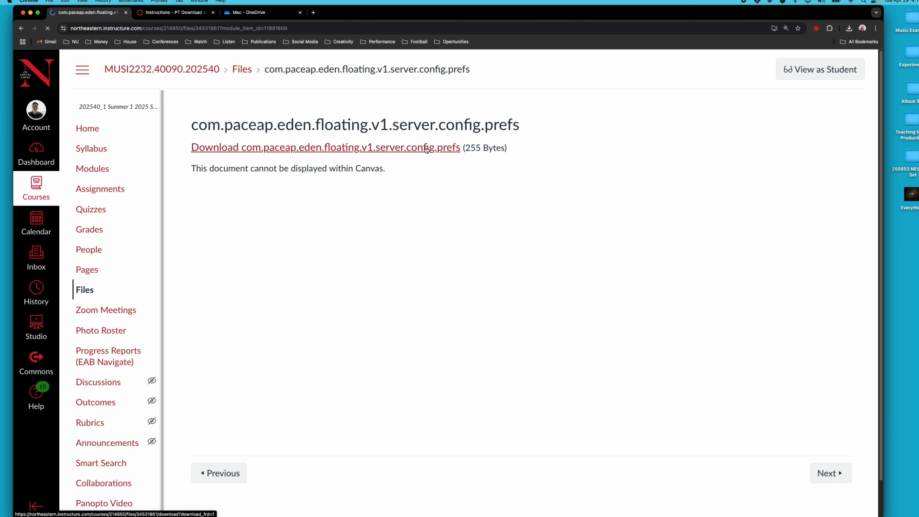
Download the 255-byte config prefs file and position it on the desktop
click(426, 149)
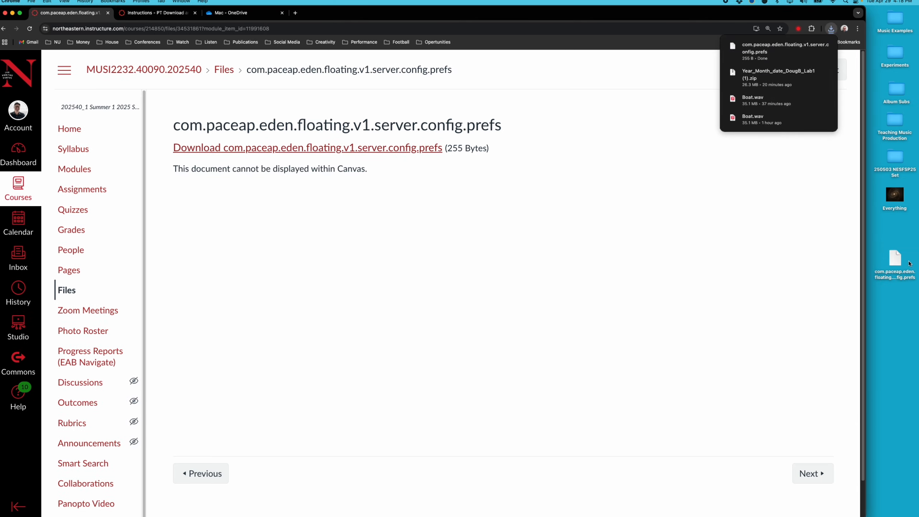
drag(895, 258, 863, 251)
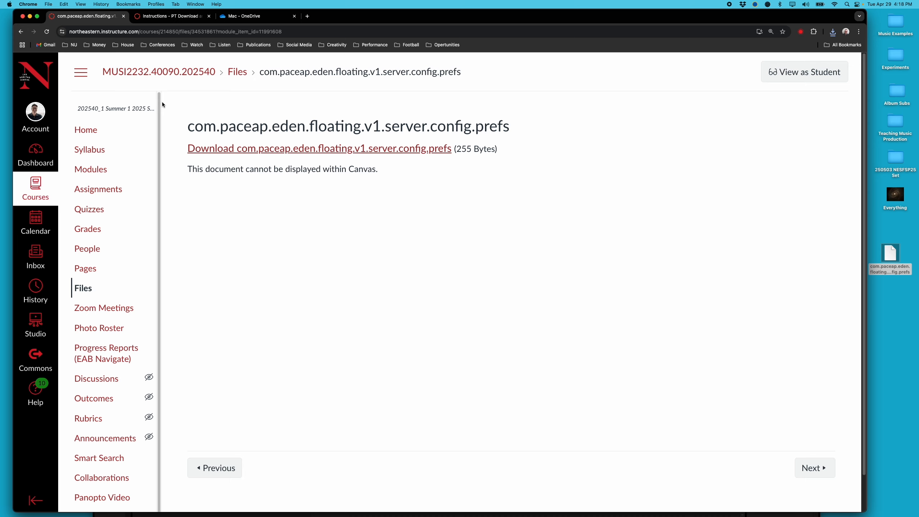
Go back to Modules and open the Instructions - PT Download and Installation page
click(23, 32)
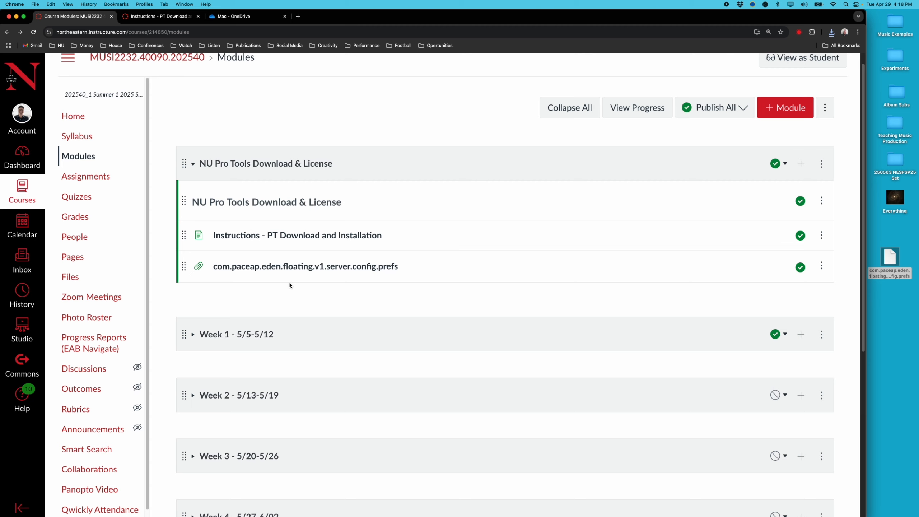
click(270, 239)
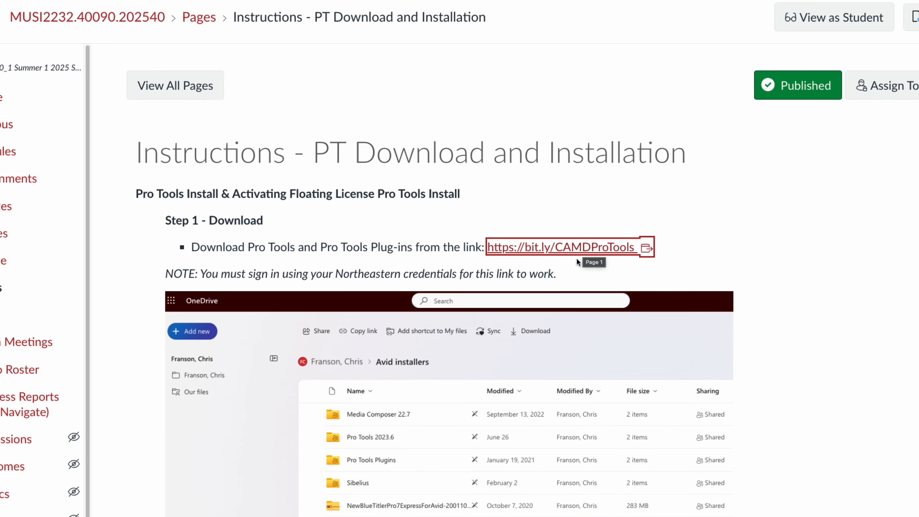
Scroll through Steps 1–4 of the installation instructions, returning to the Step 1 download link
scroll(568, 274, down, 5)
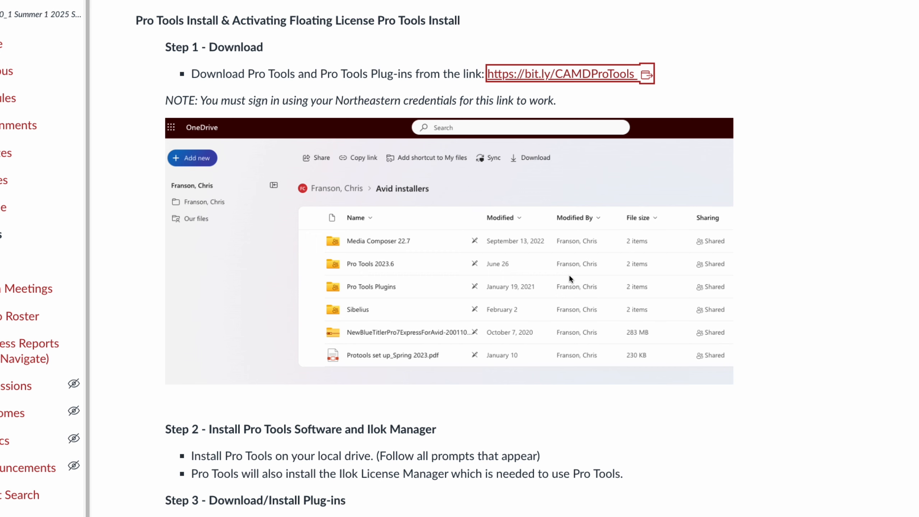
scroll(567, 273, down, 7)
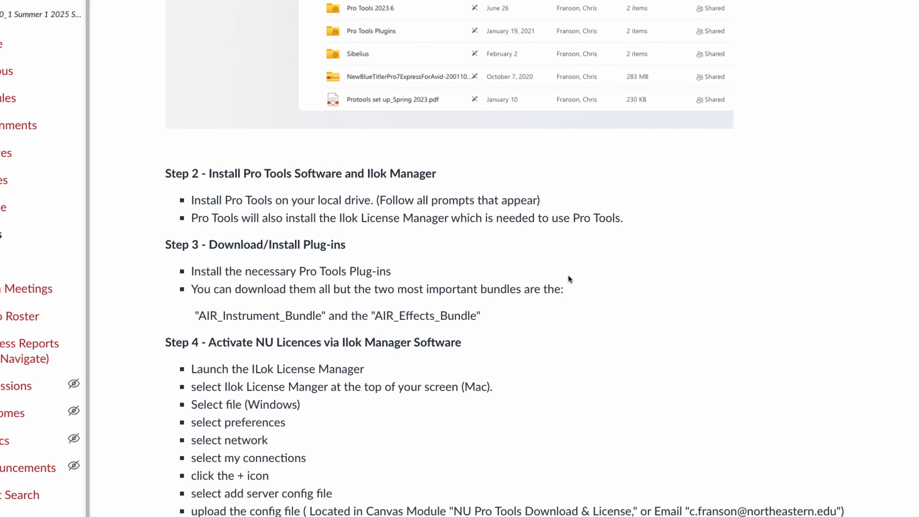
scroll(567, 279, down, 3)
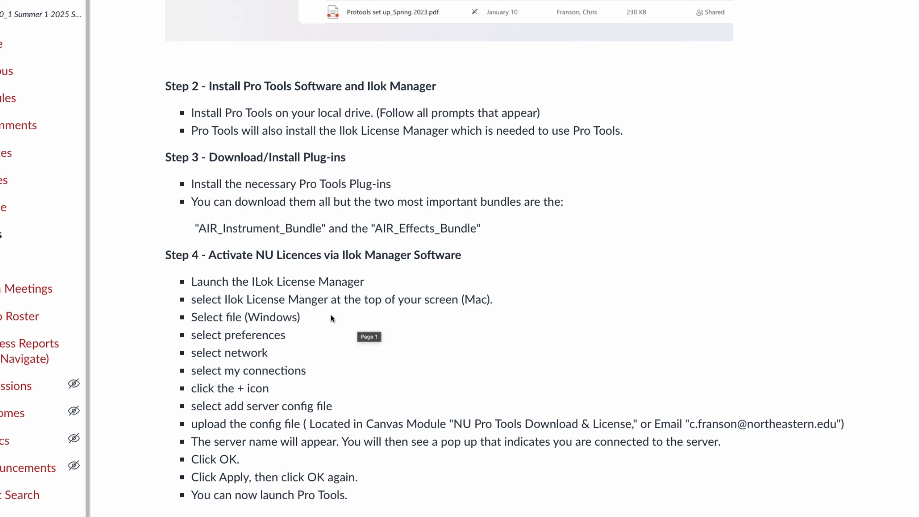
scroll(346, 457, down, 3)
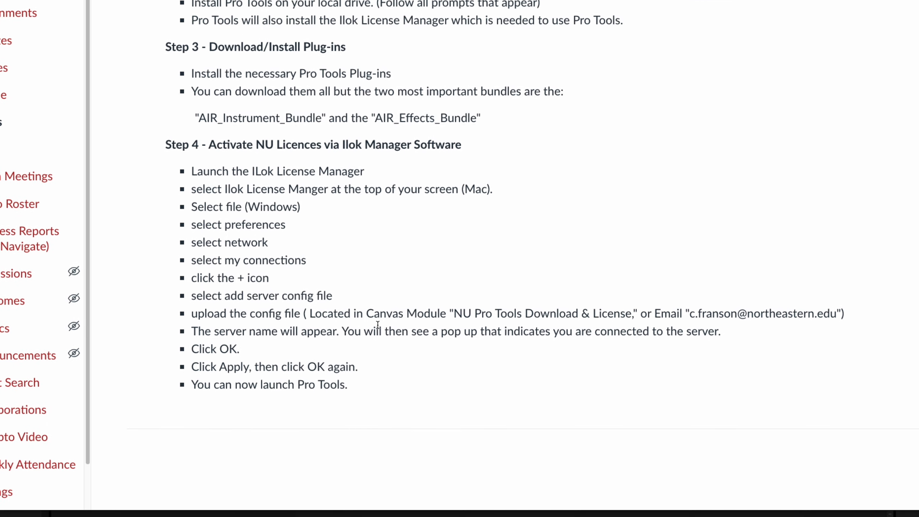
scroll(377, 326, up, 6)
scroll(376, 326, up, 7)
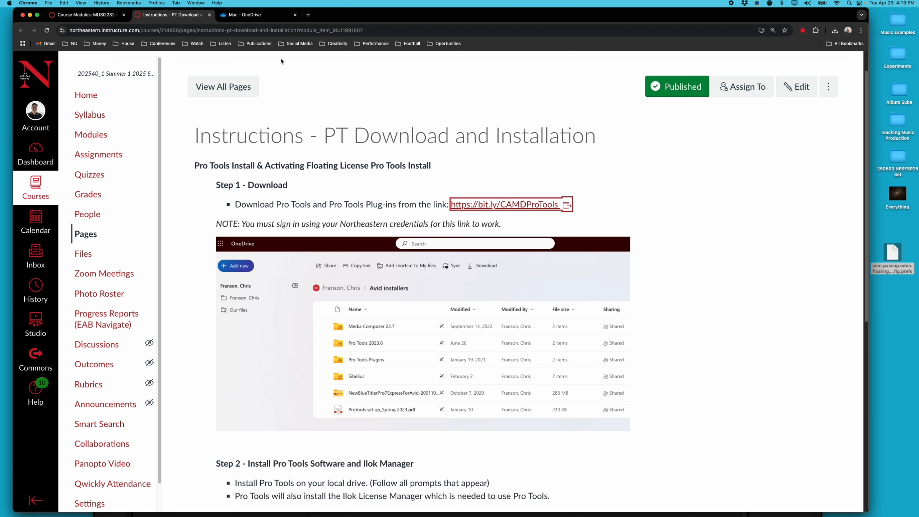
In OneDrive, navigate to Avid installers > Pro Tools 2024.6 > Mac and download Pro_Tools_2024.6.0_Mac.dmg
click(252, 15)
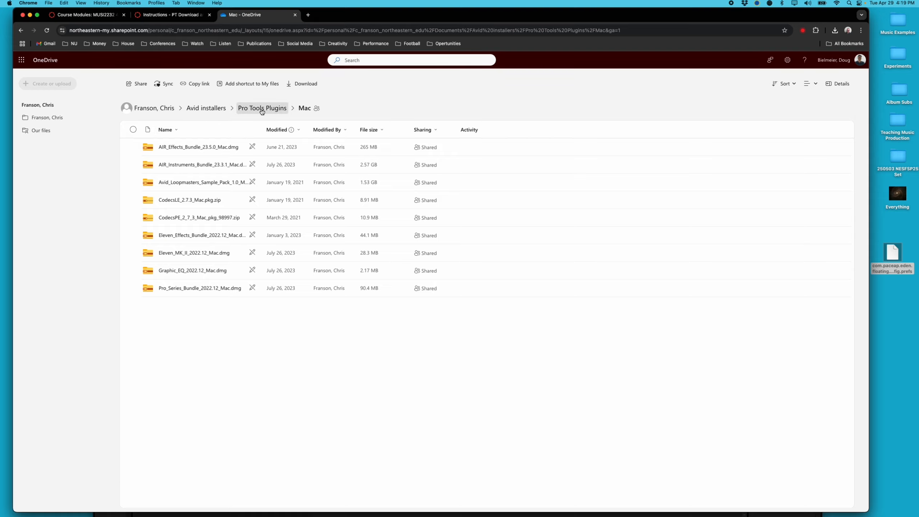
click(213, 110)
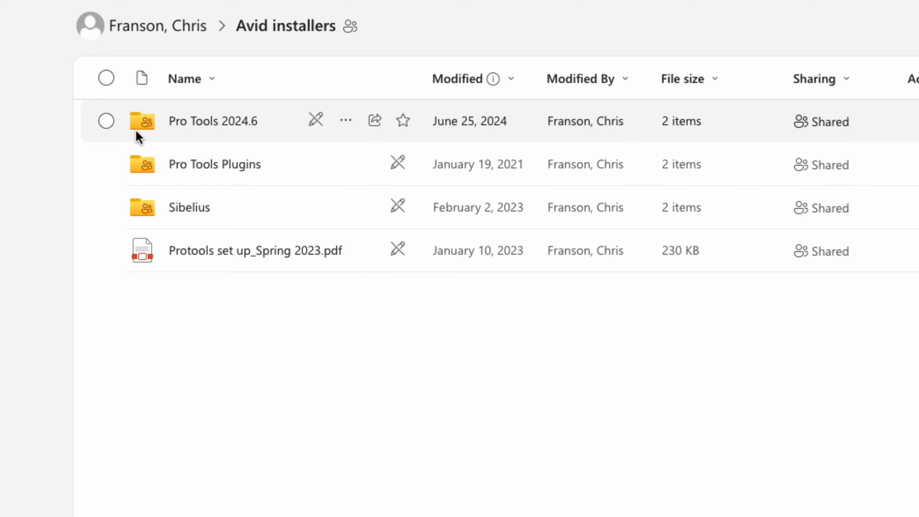
click(230, 126)
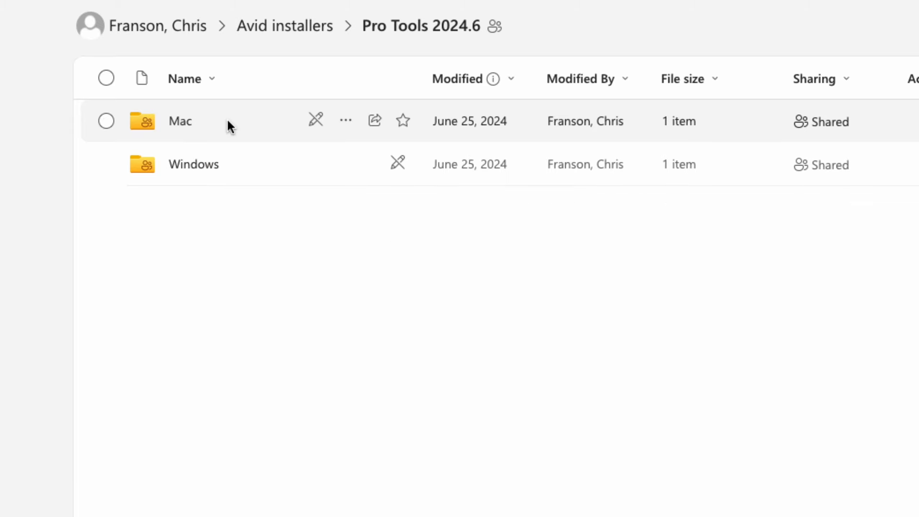
click(179, 124)
mouse_move(180, 123)
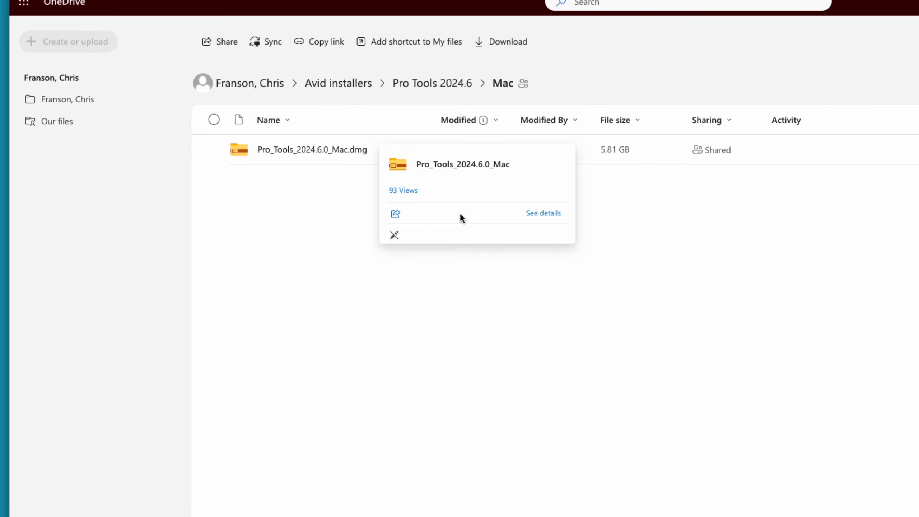
click(334, 150)
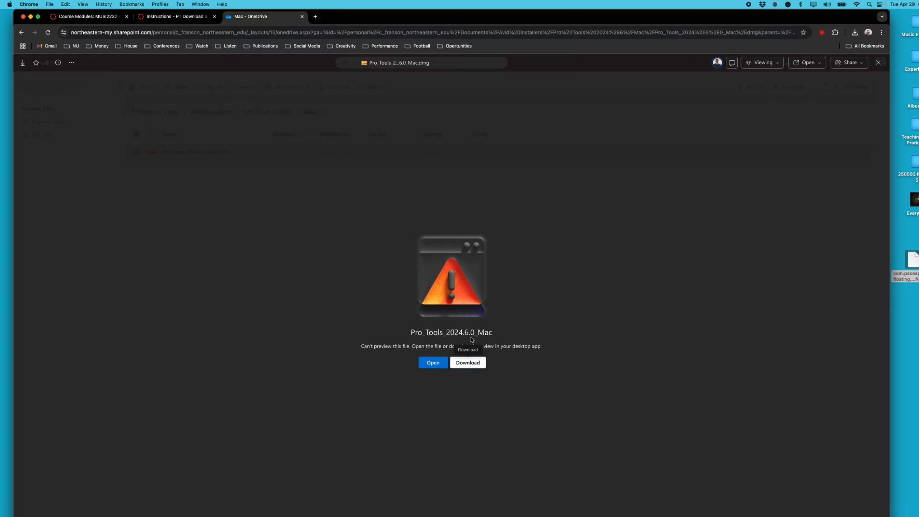
Check the 5.81 GB installer's download progress, then close the file preview
click(854, 32)
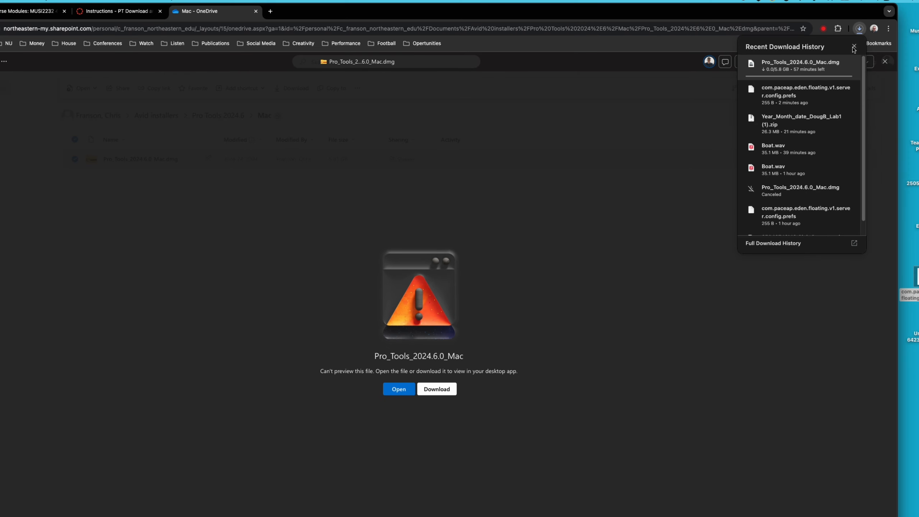
click(854, 47)
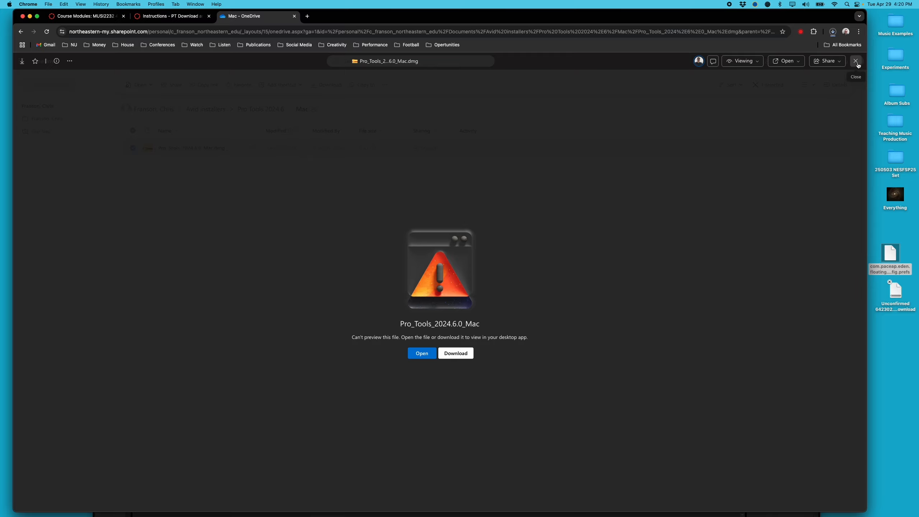
click(856, 60)
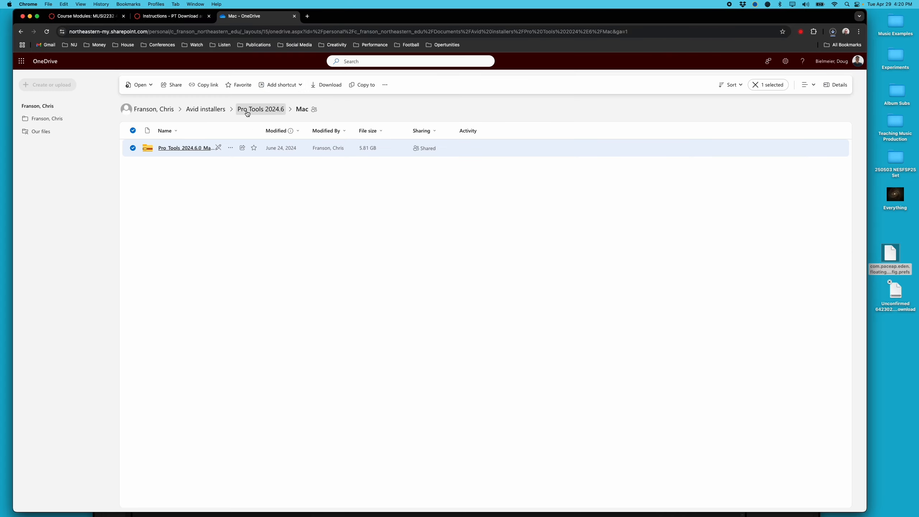
Go up to Avid installers and open Pro Tools Plugins > Mac, showing nine plugin installers
click(214, 112)
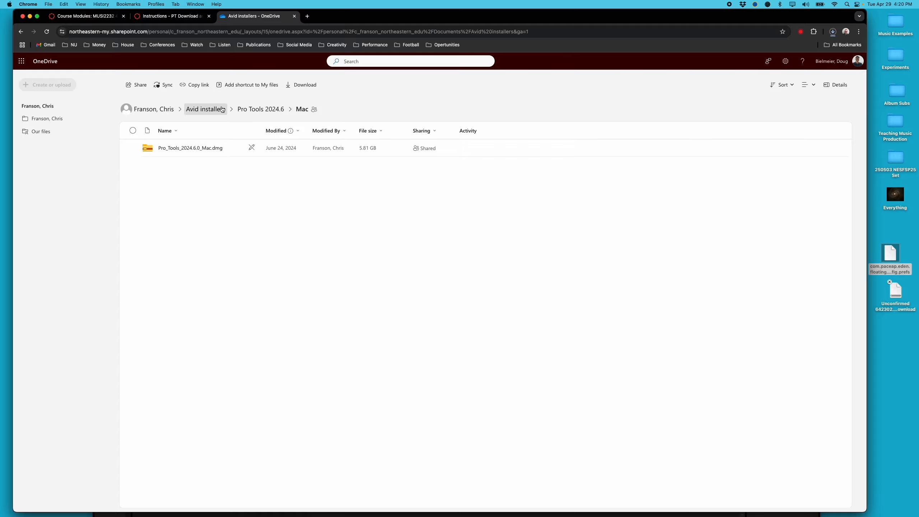
click(215, 111)
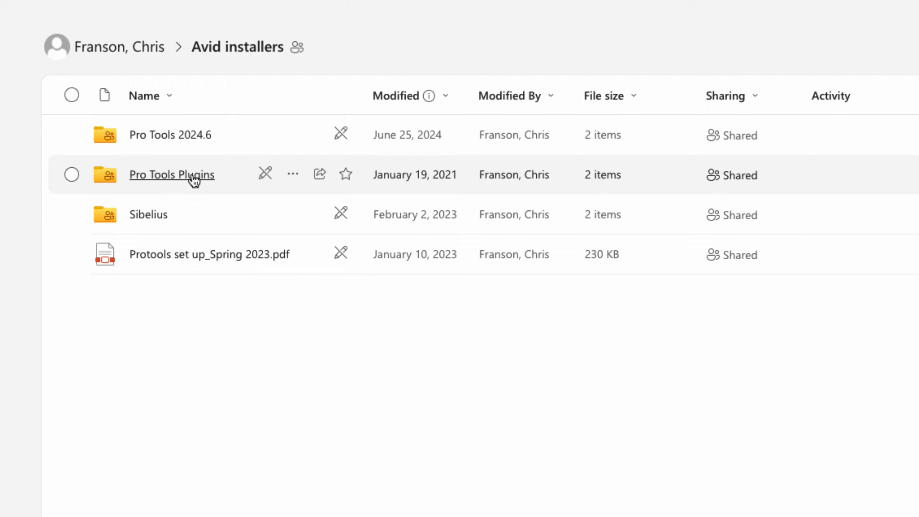
click(169, 176)
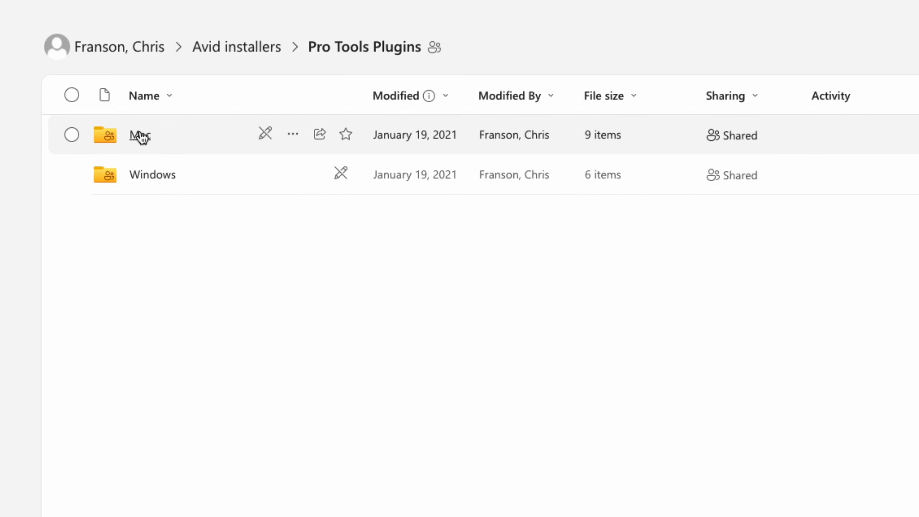
click(140, 136)
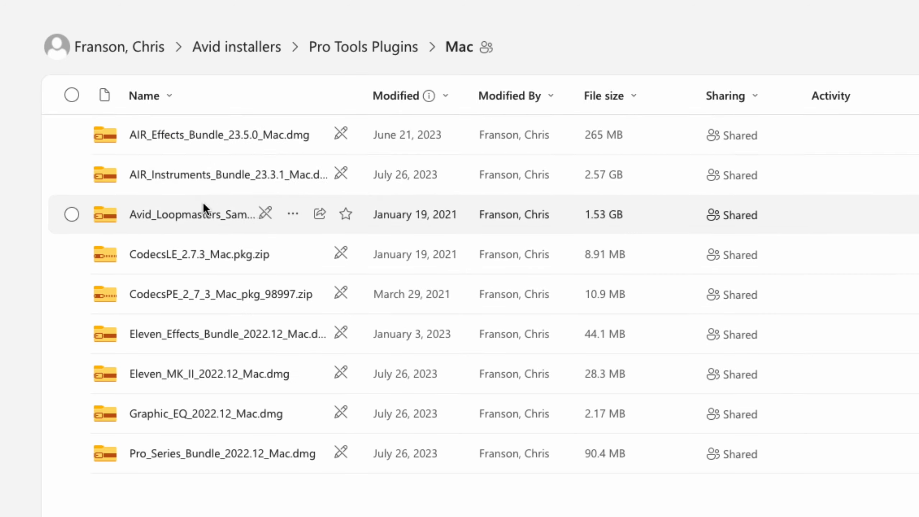
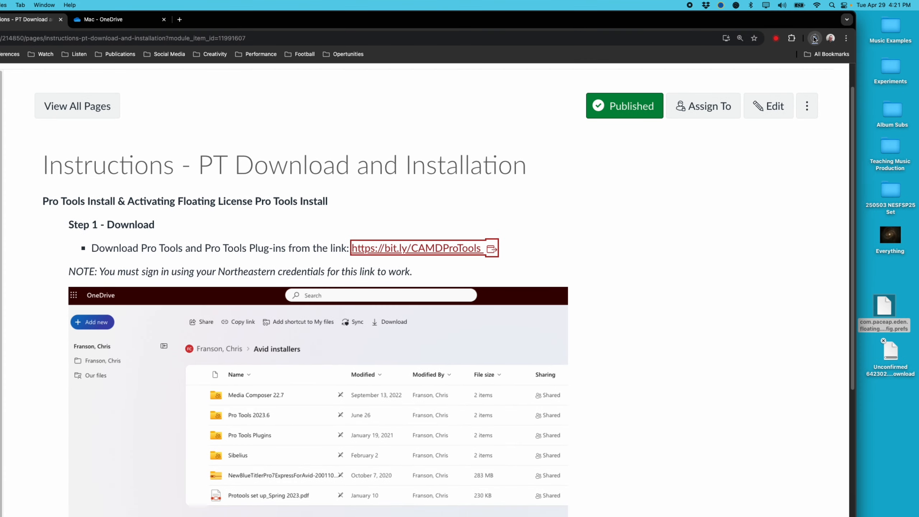
Glance at Chrome's recent downloads, then scroll the Canvas page down to Steps 2–4
click(814, 38)
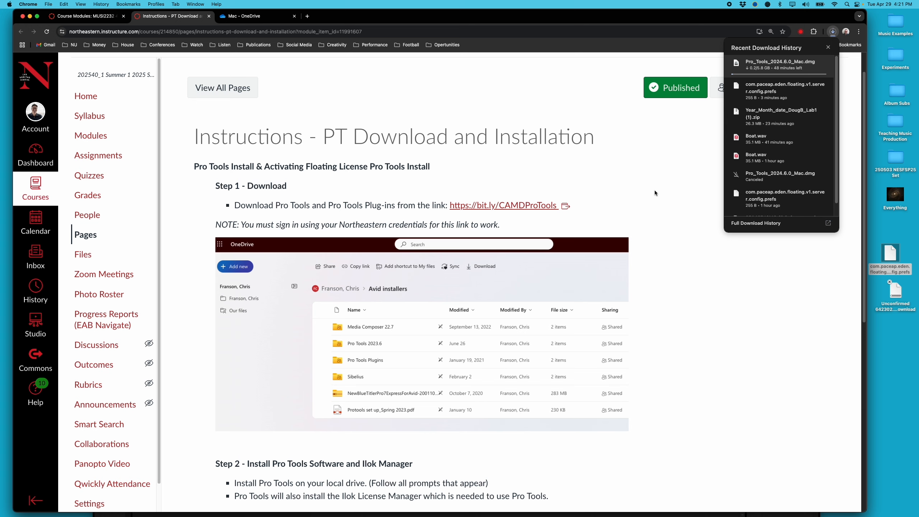
click(450, 188)
scroll(452, 185, down, 10)
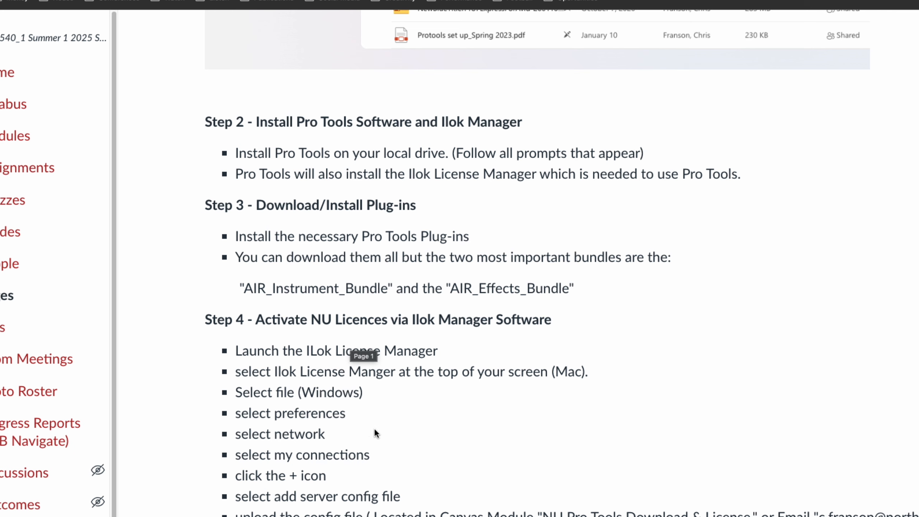
Scroll to the rest of Step 4 and check the Pro Tools download, now at 0.2 of 5.8 GB
scroll(362, 482, down, 3)
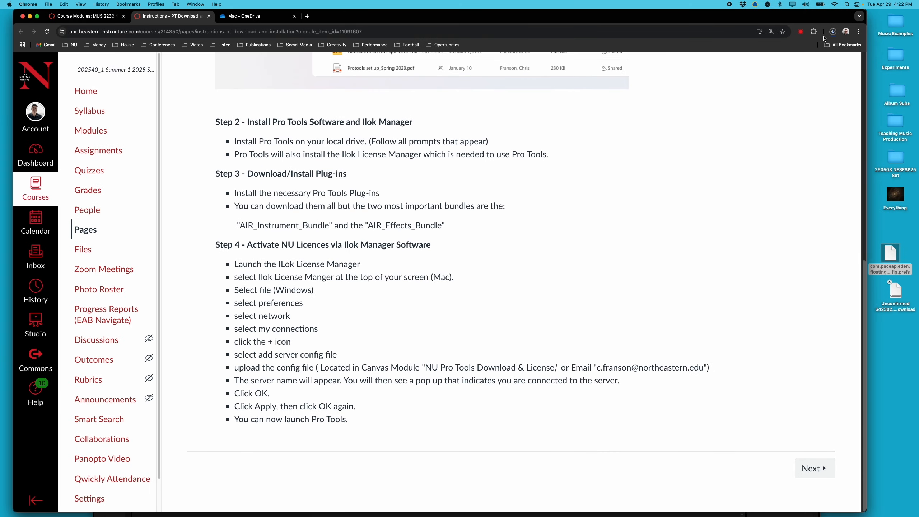
click(832, 32)
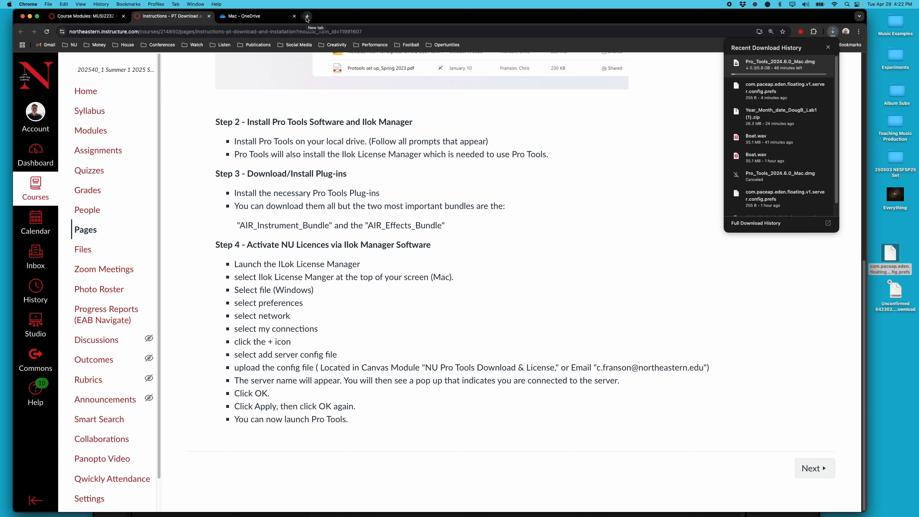
In a new tab, search Google for 'ilok license manager' and open the ilok.com result
click(307, 16)
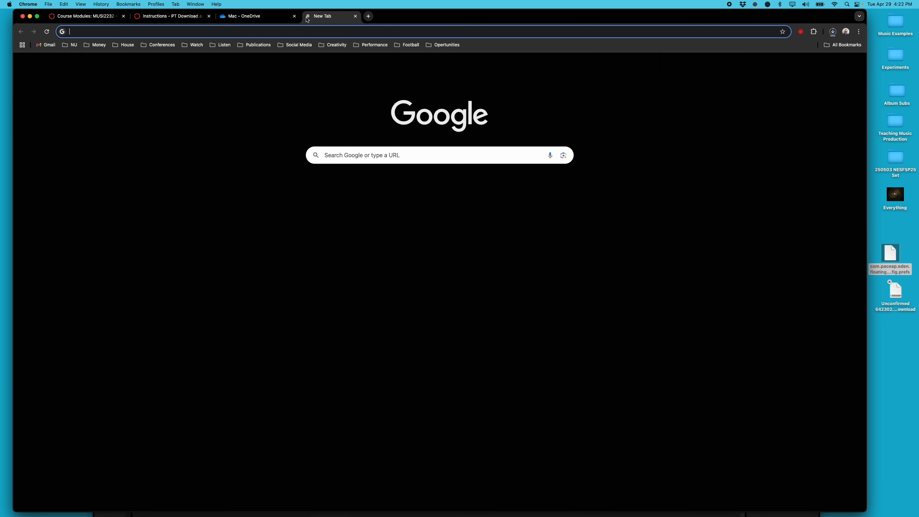
click(295, 31)
text(ilok)
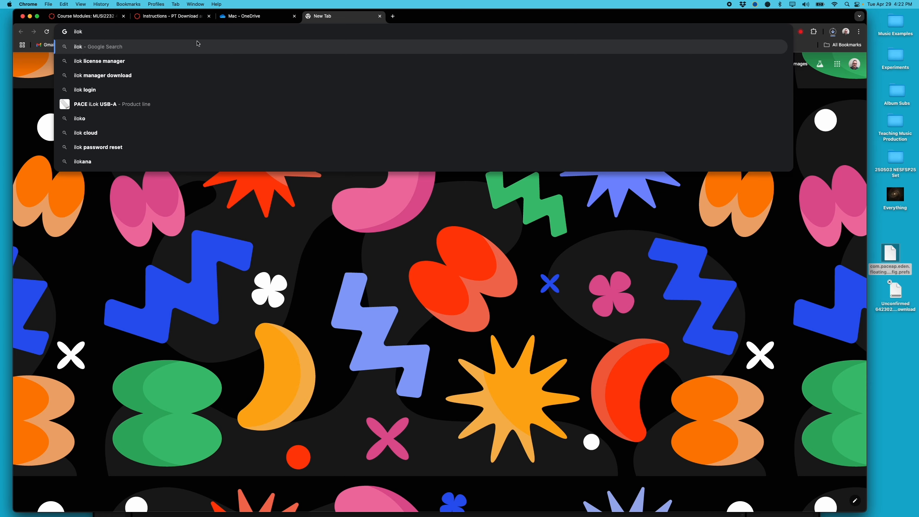
click(162, 61)
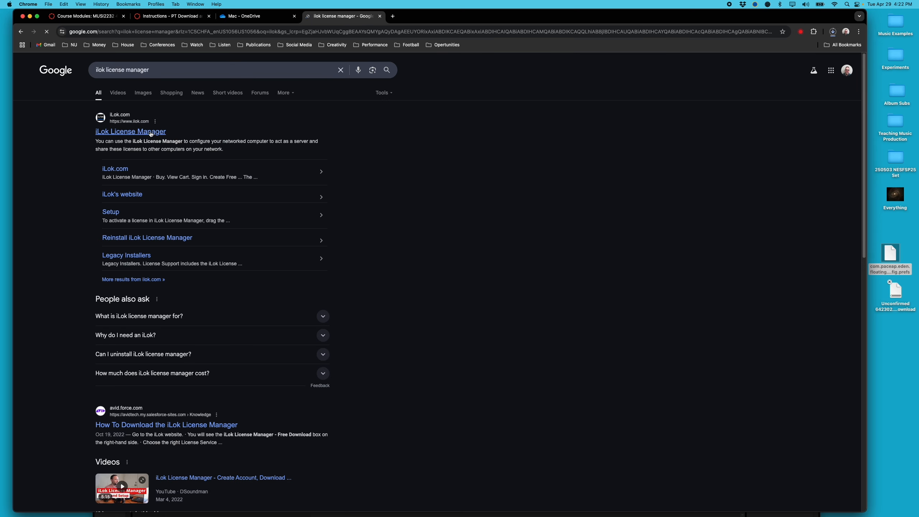
click(148, 133)
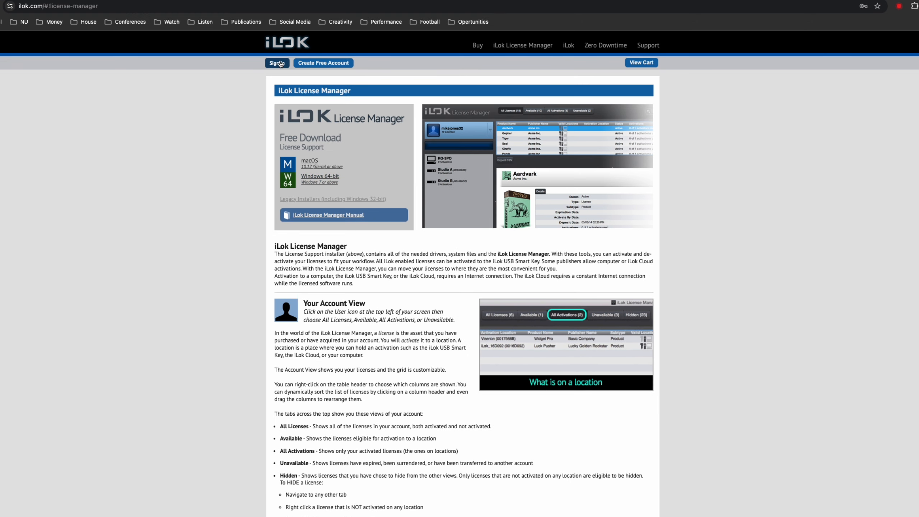
Open iLok's Free Account Setup form, inspect the autofilled fields, and check recent downloads
click(331, 68)
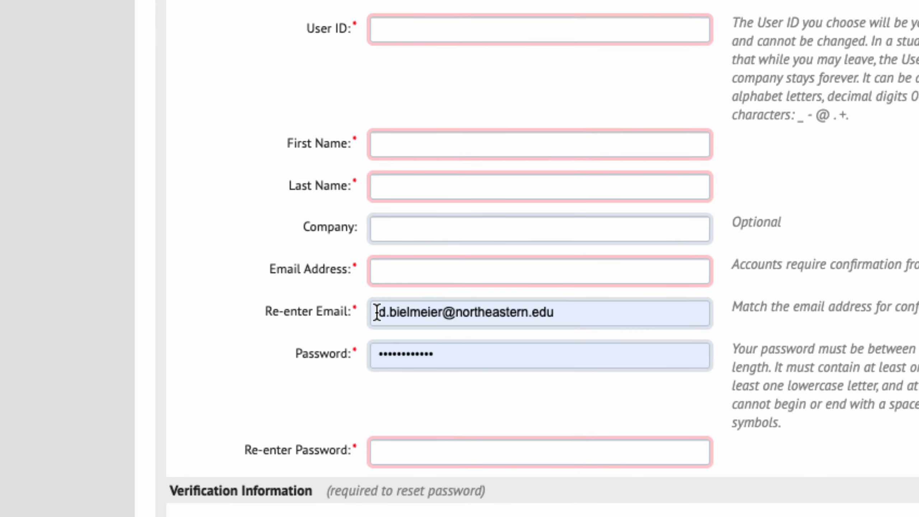
drag(376, 312, 566, 310)
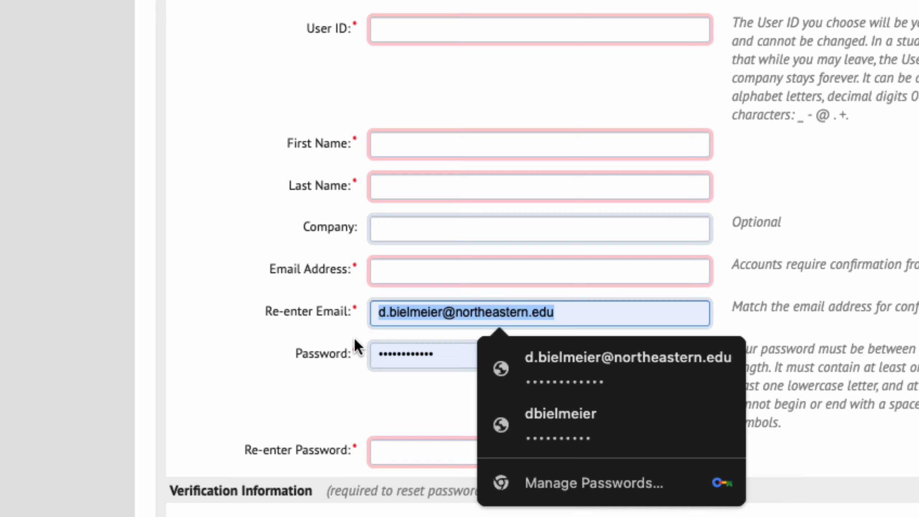
click(255, 345)
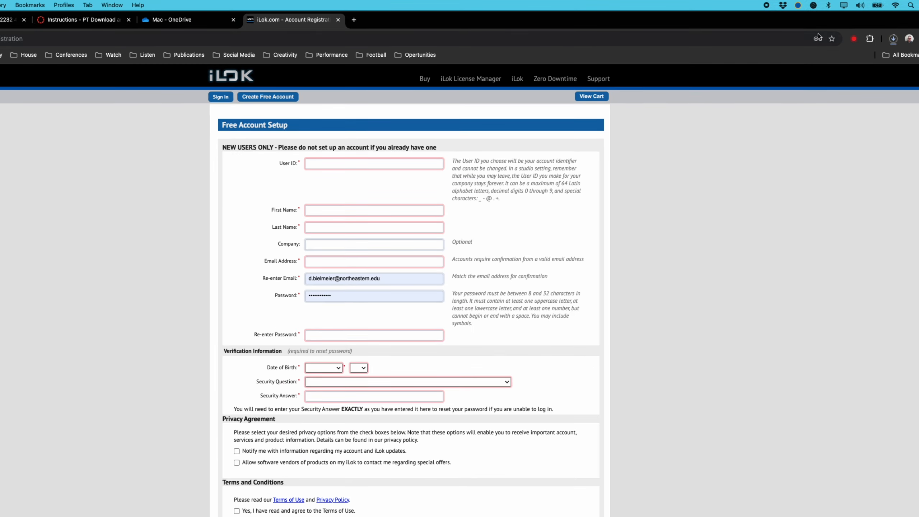
click(893, 38)
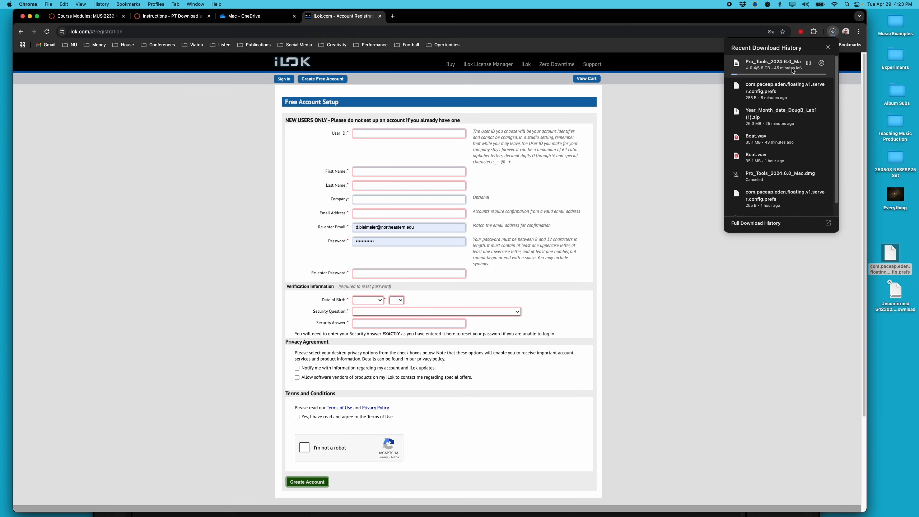
click(636, 155)
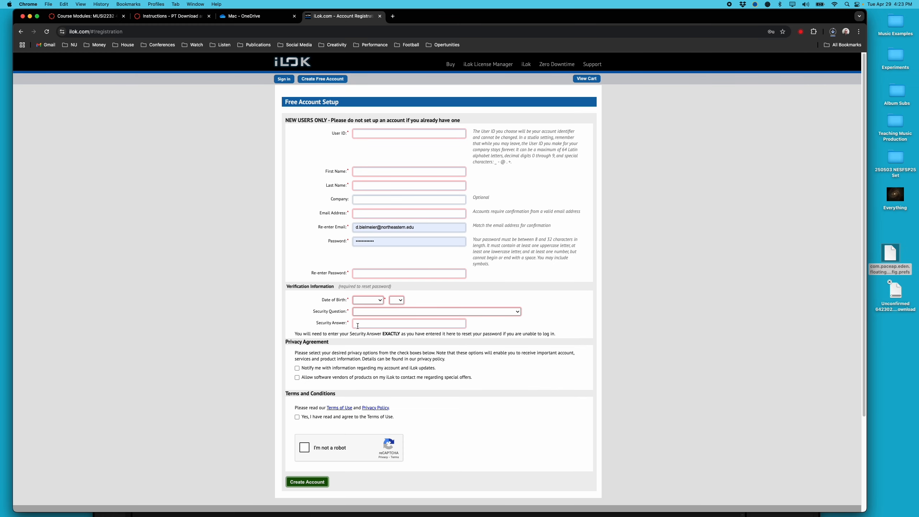
Launch iLok License Manager from the Dock and submit the account sign-in with the password
mouse_move(494, 515)
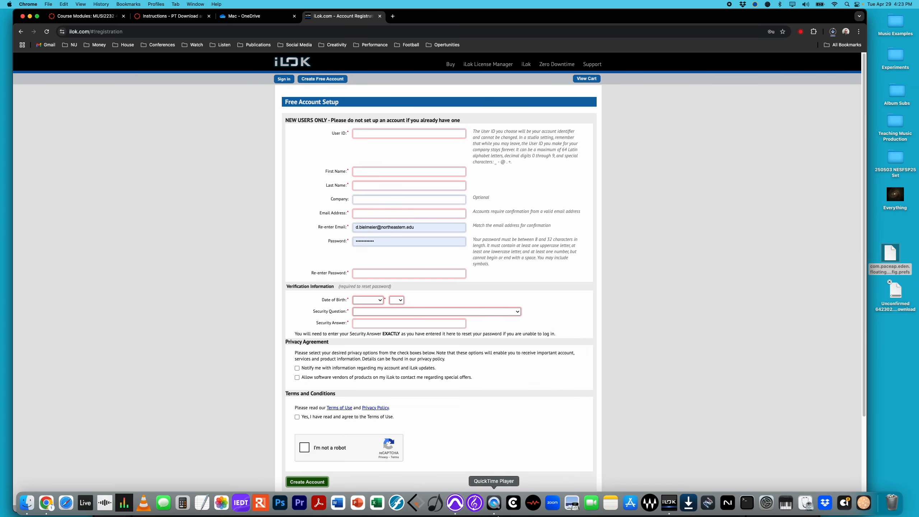
click(669, 503)
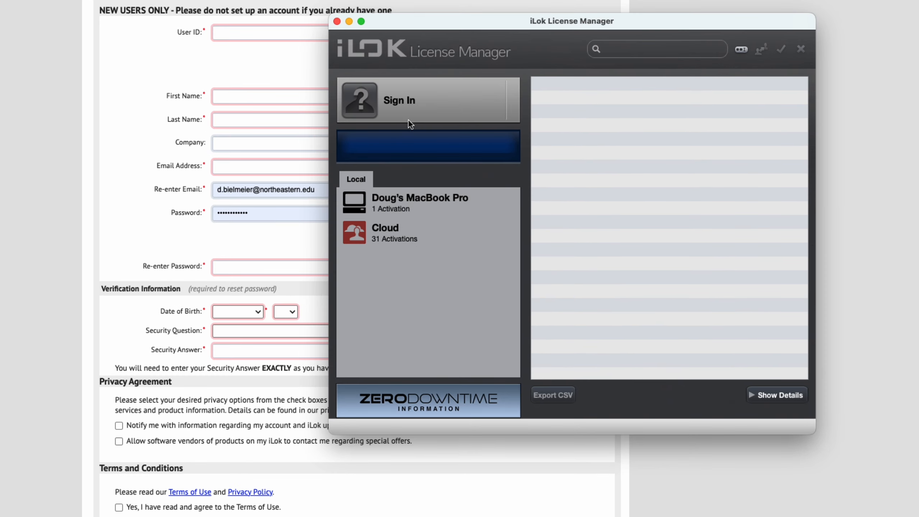
click(409, 101)
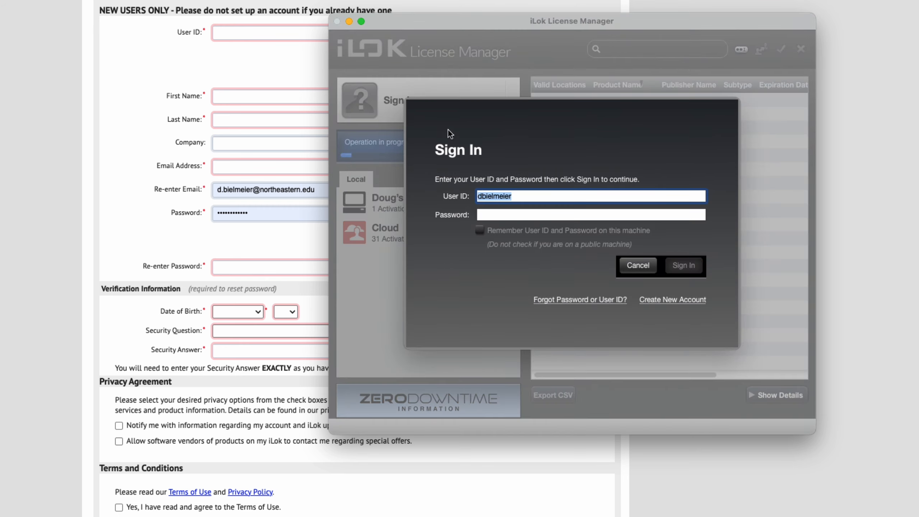
click(503, 216)
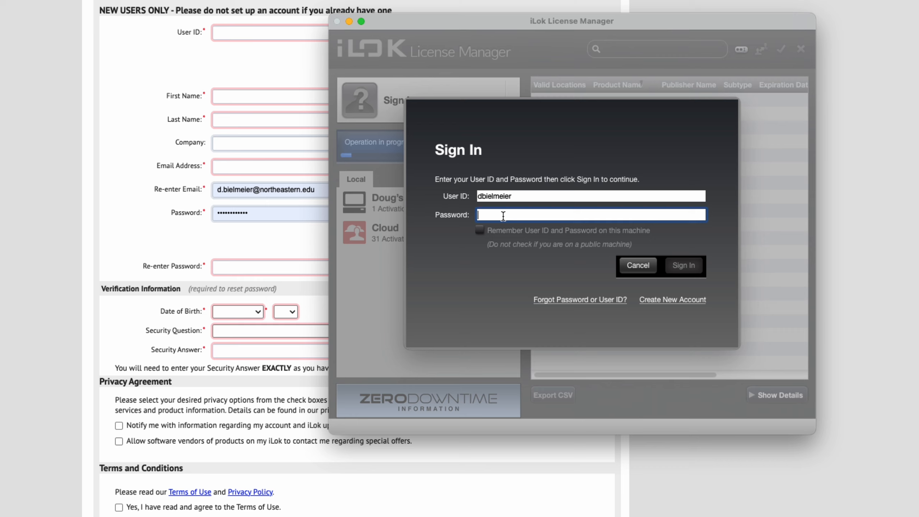
text(••••••••••)
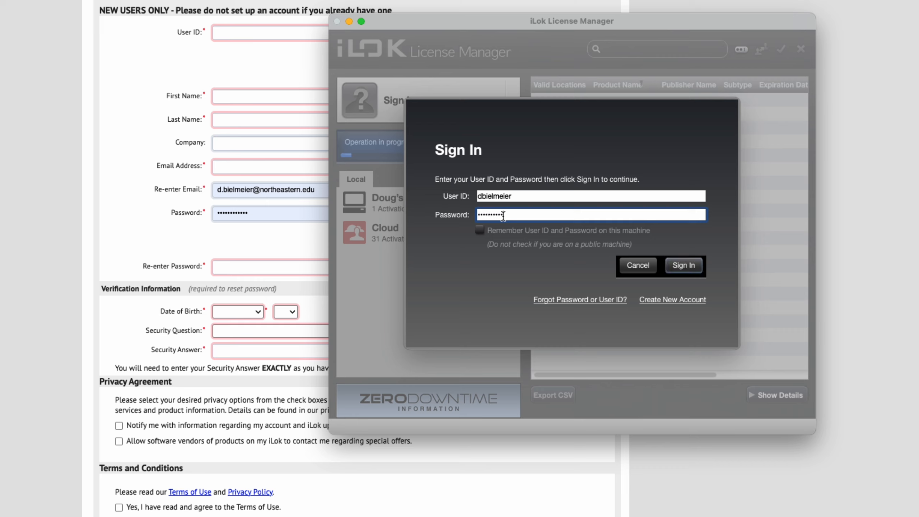
key(BackSpace)
key(BackSpace)
key(BackSpace)
key(BackSpace)
key(BackSpace)
key(BackSpace)
key(BackSpace)
key(BackSpace)
key(BackSpace)
key(BackSpace)
text(••••••••••)
key(Return)
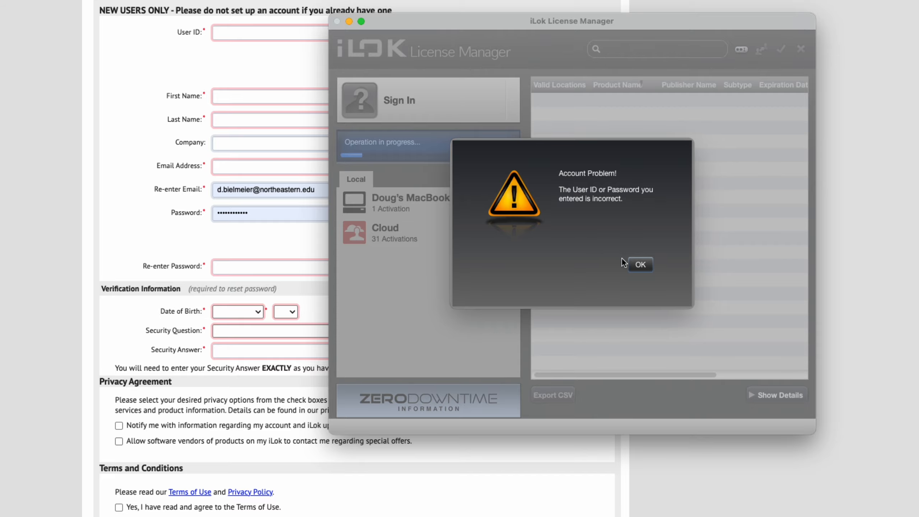
Dismiss the incorrect-password error and sign in again with the retyped password
click(640, 265)
click(510, 215)
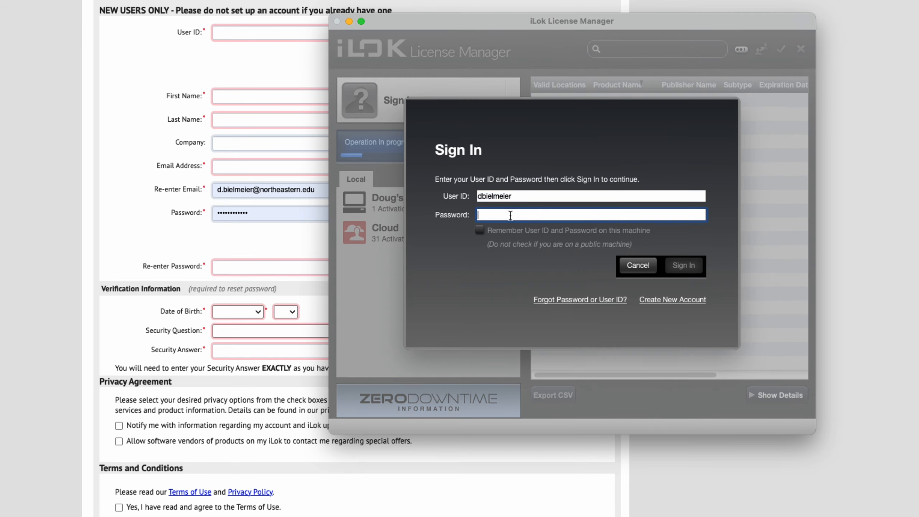
text(•••••••••)
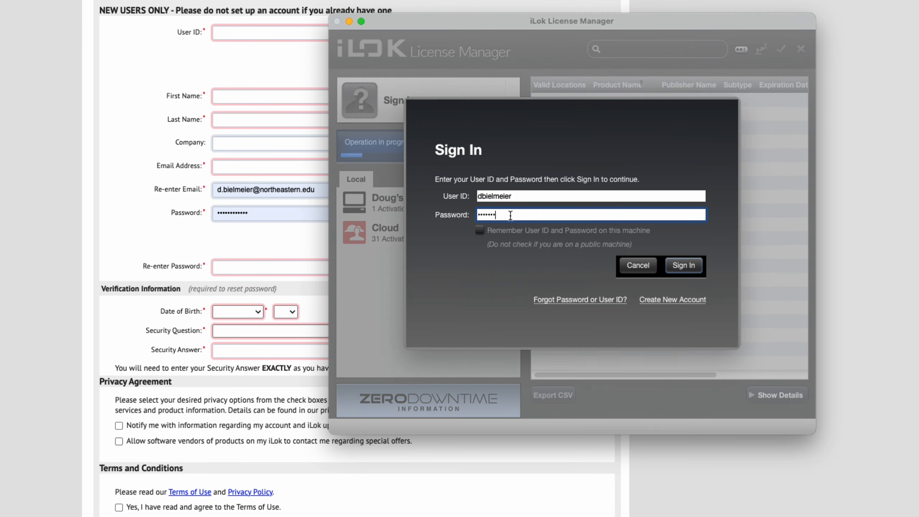
key(Return)
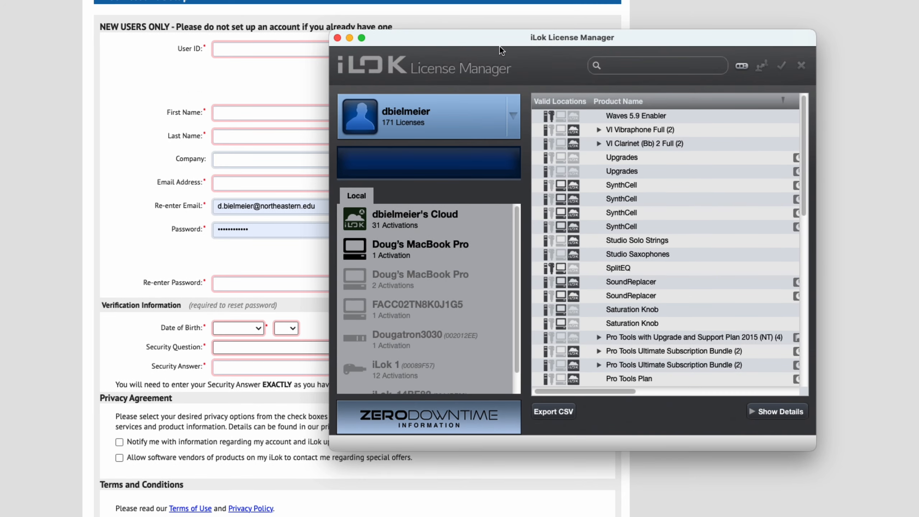
Move and enlarge the licence window to show publisher, subtype and expiration columns, scrolling the list
drag(497, 43, 379, 19)
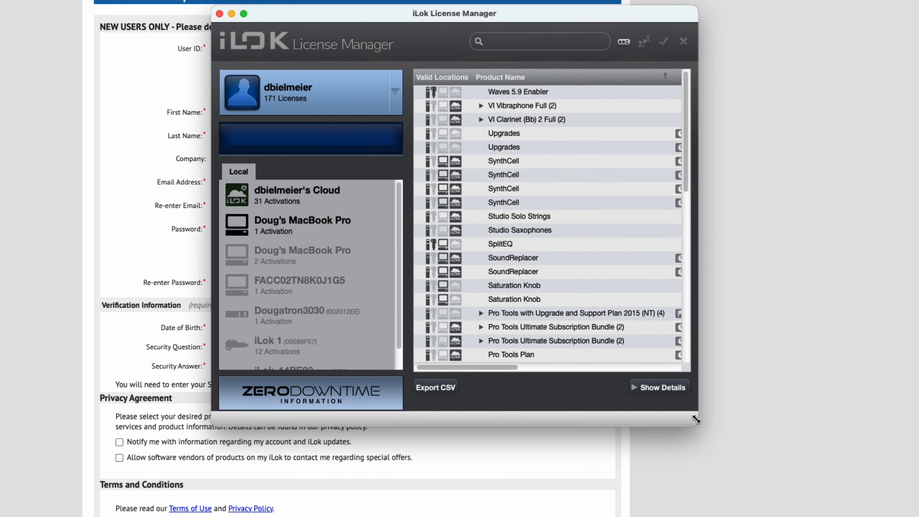
drag(696, 423, 918, 507)
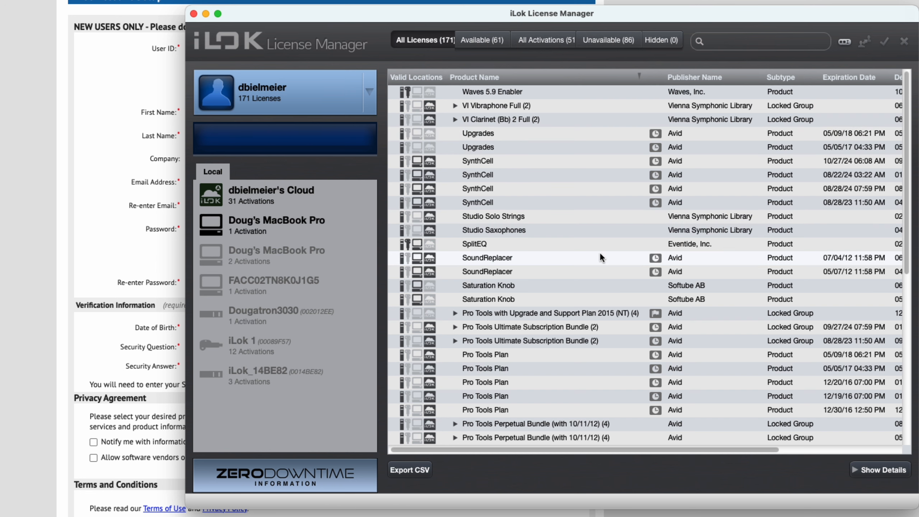
scroll(599, 252, down, 5)
scroll(600, 254, down, 6)
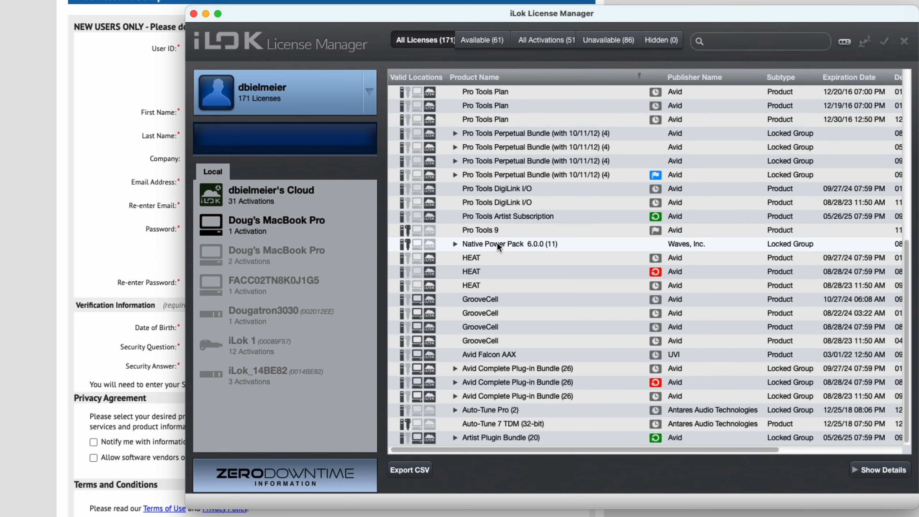
scroll(549, 256, up, 2)
scroll(548, 257, up, 8)
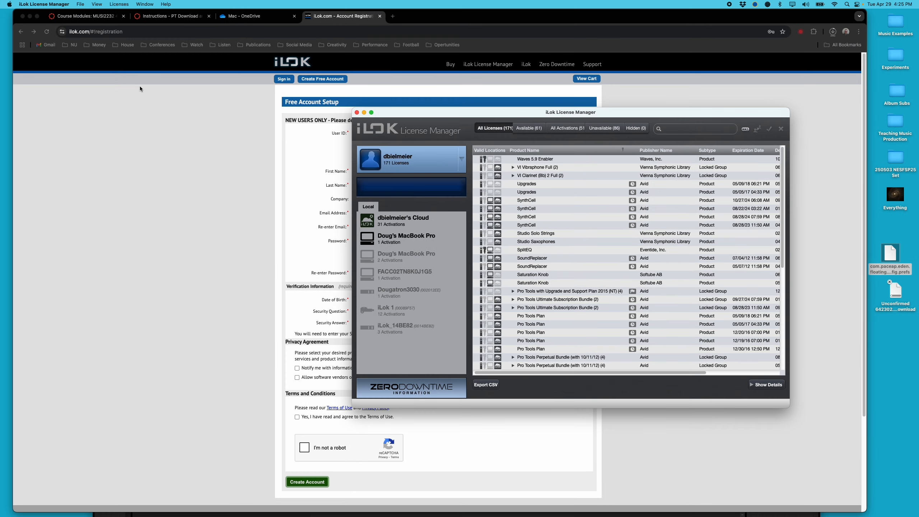
Review the Canvas instructions, then bring iLok License Manager back and open its application menu
click(173, 15)
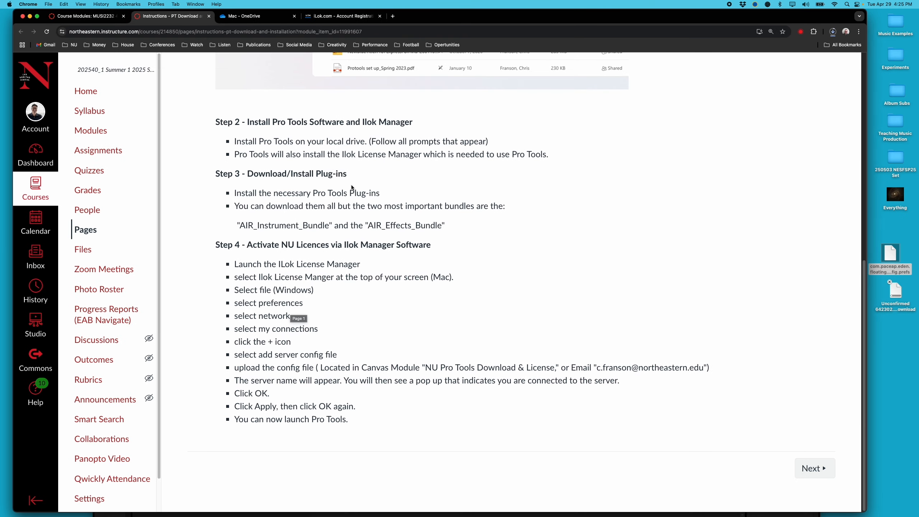
mouse_move(435, 516)
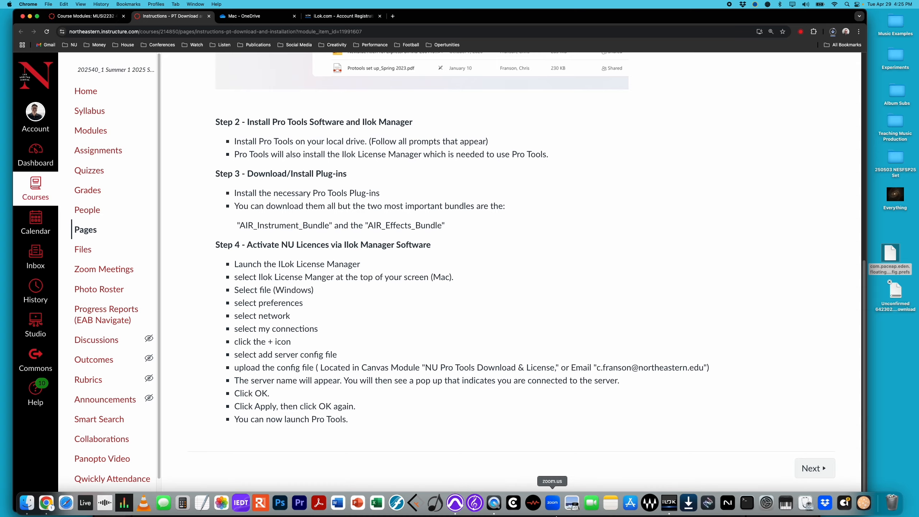
click(668, 501)
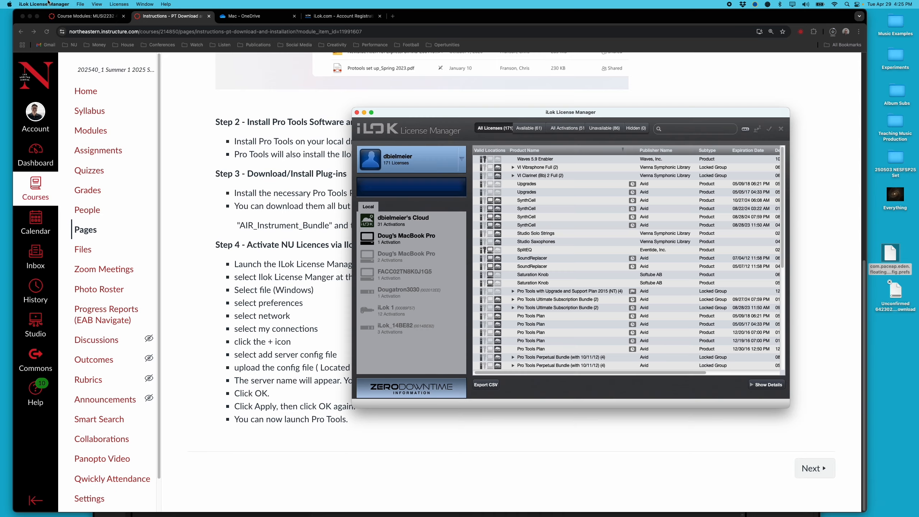
click(48, 4)
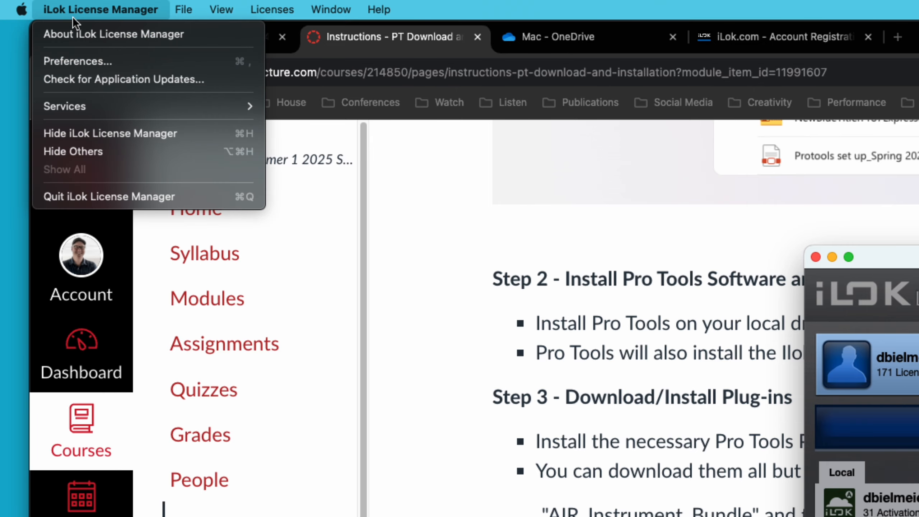
In Preferences > Network > My Connections, start adding a new license server
click(76, 57)
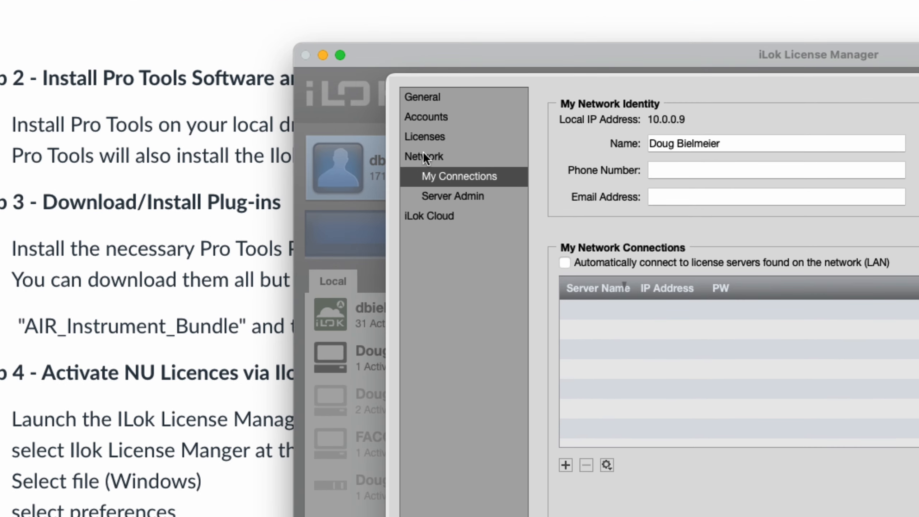
click(464, 175)
click(461, 178)
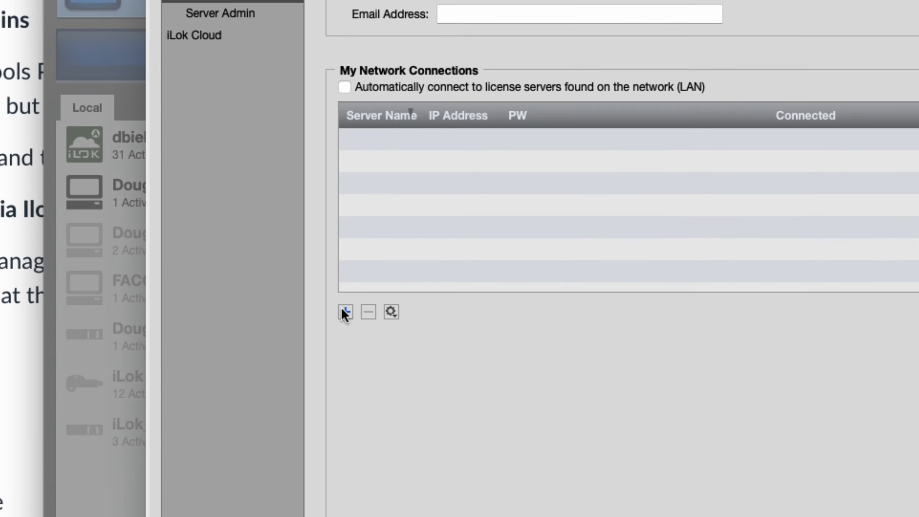
click(342, 310)
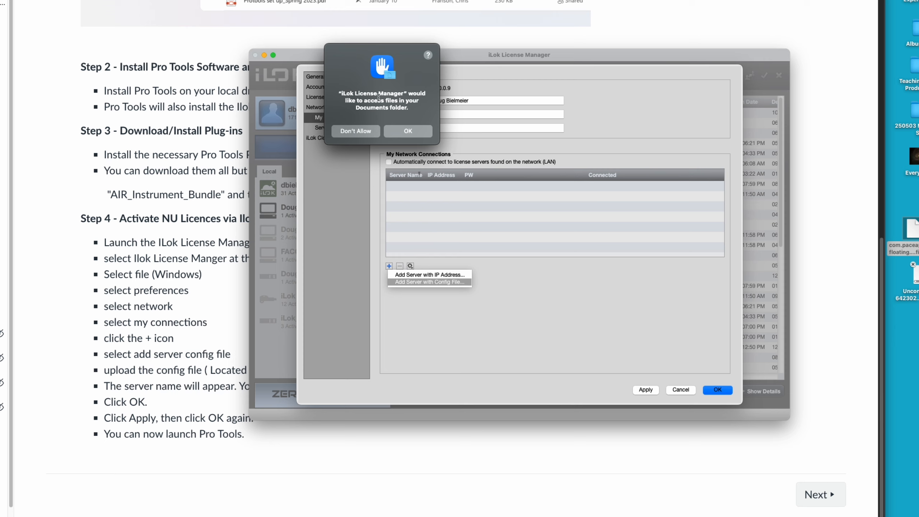
Grant folder access and load com.paceap.eden.floating.v1.server.config.prefs from the Desktop
click(411, 134)
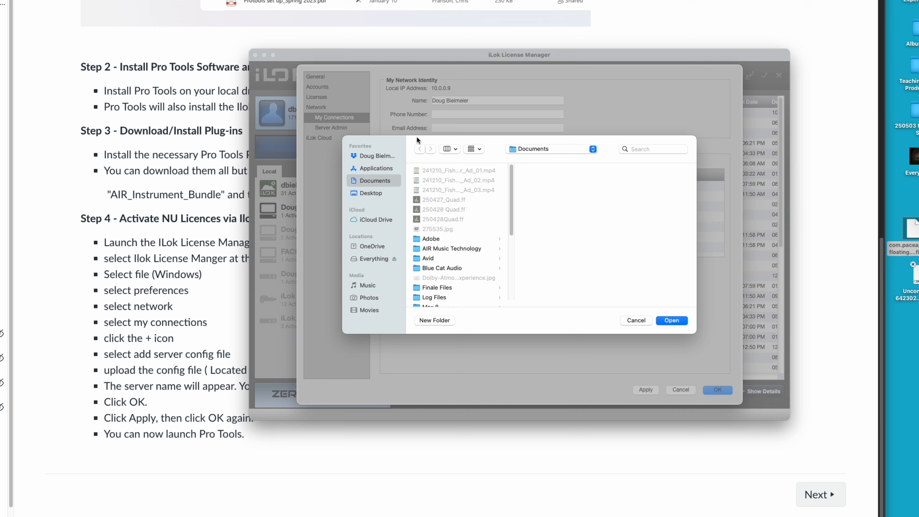
click(370, 195)
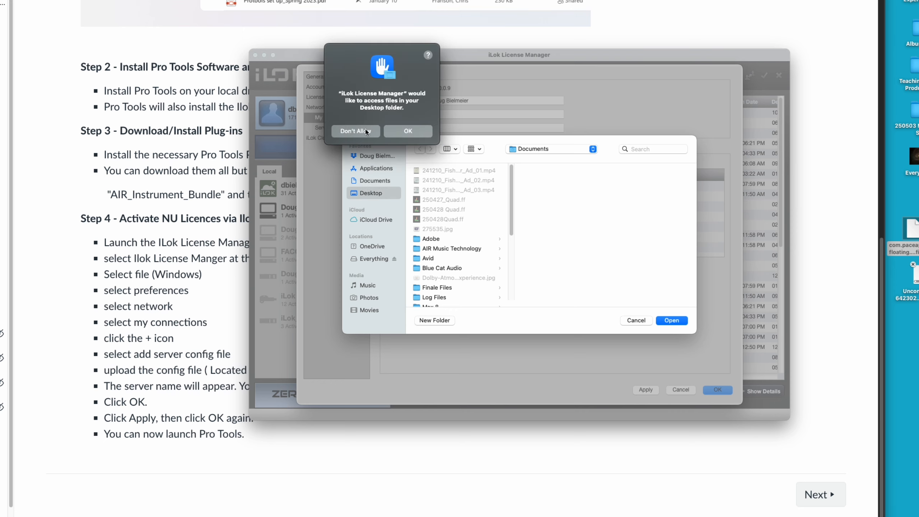
click(408, 133)
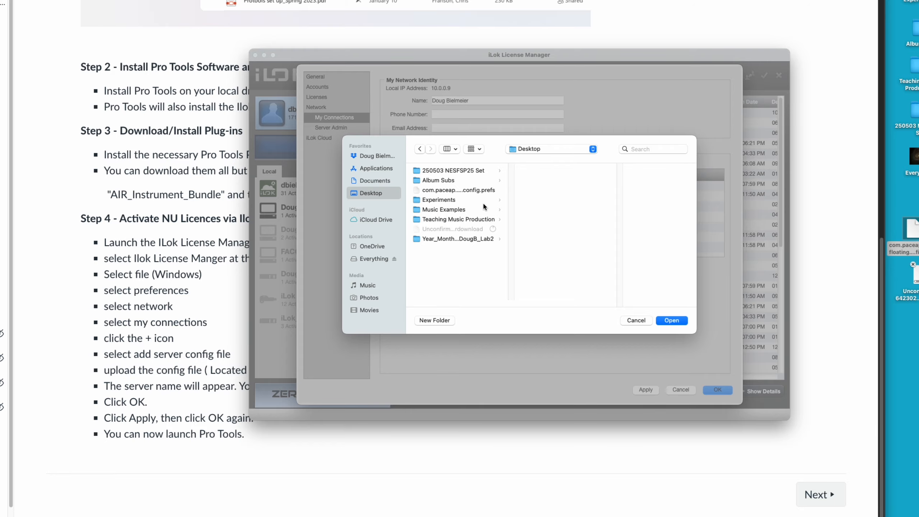
click(465, 190)
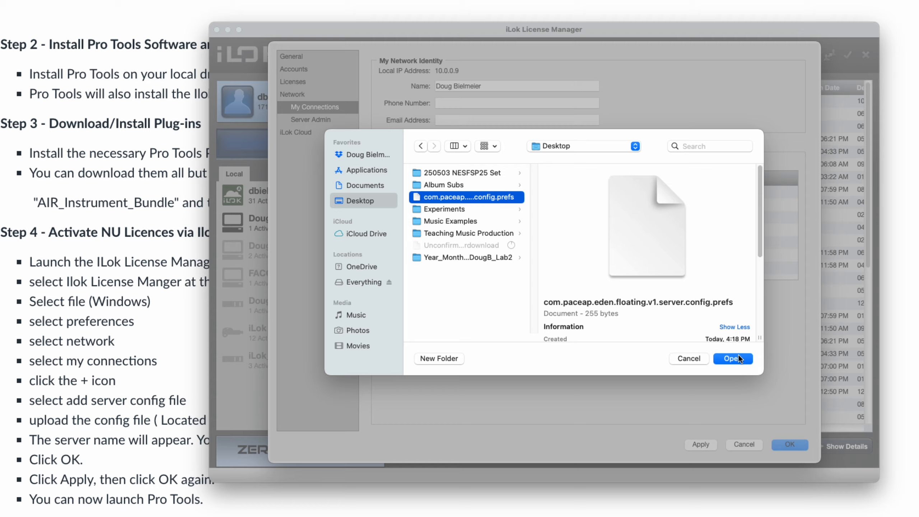
click(738, 354)
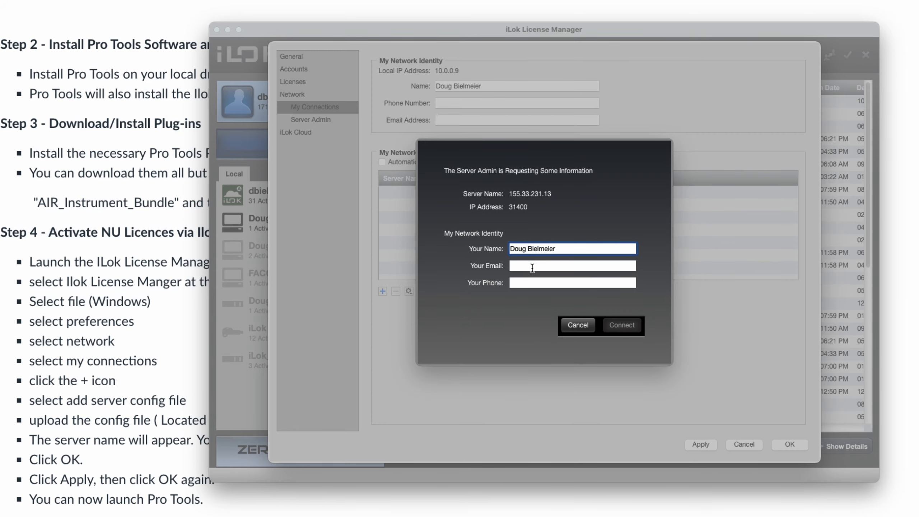
Enter the contact e-mail and phone number, fix the e-mail's comma typo, and connect to 155.33.231.13
click(530, 266)
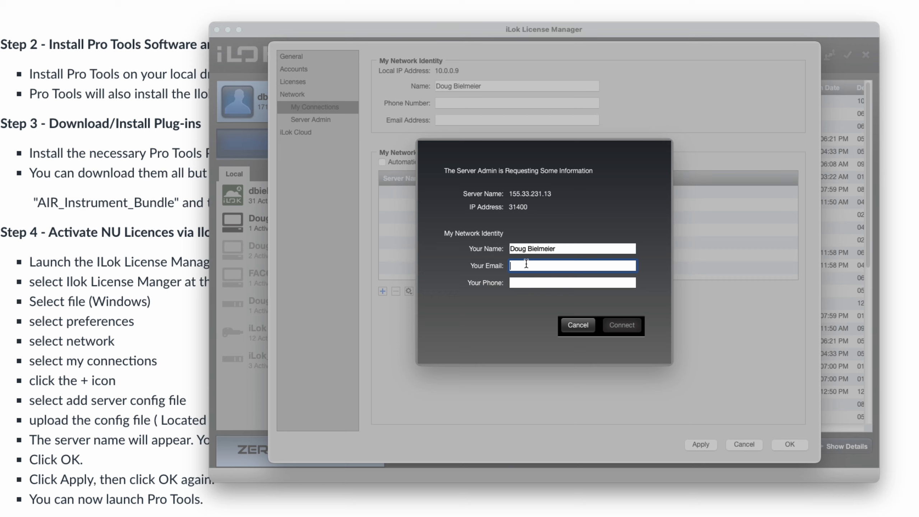
click(587, 266)
key(BackSpace)
text(.8675)
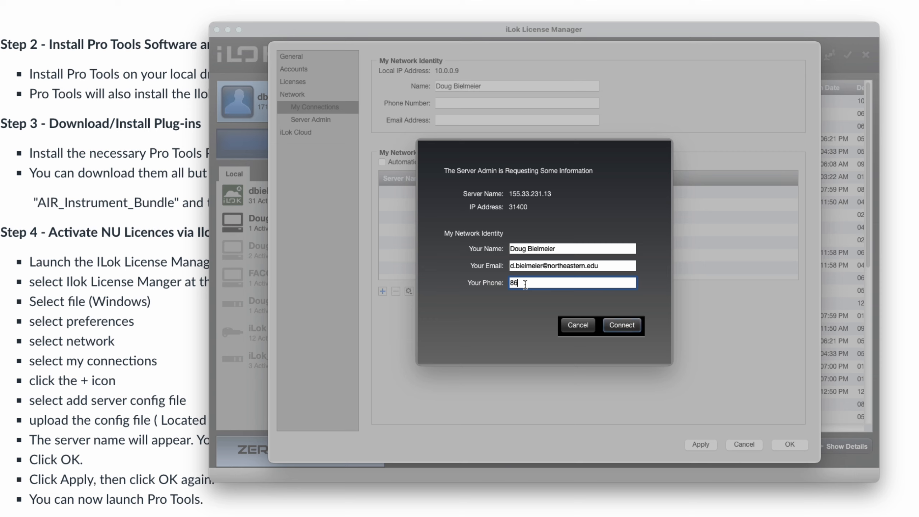
text(309)
click(621, 325)
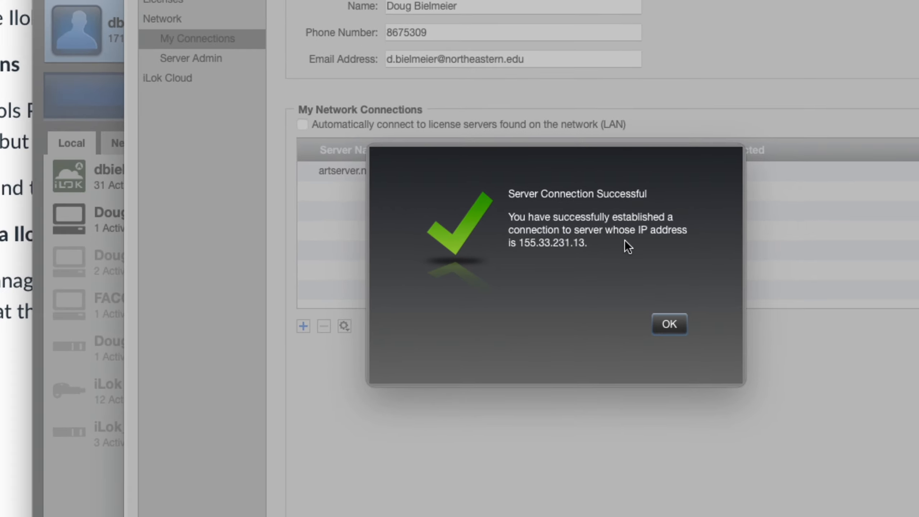
Acknowledge the artserver.neu.edu connection success and close Preferences, discarding unsaved changes
click(653, 331)
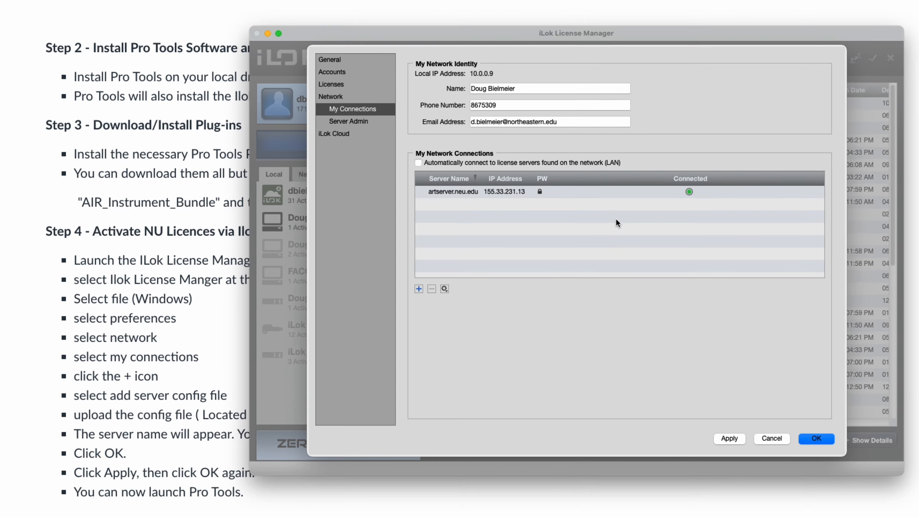
click(772, 438)
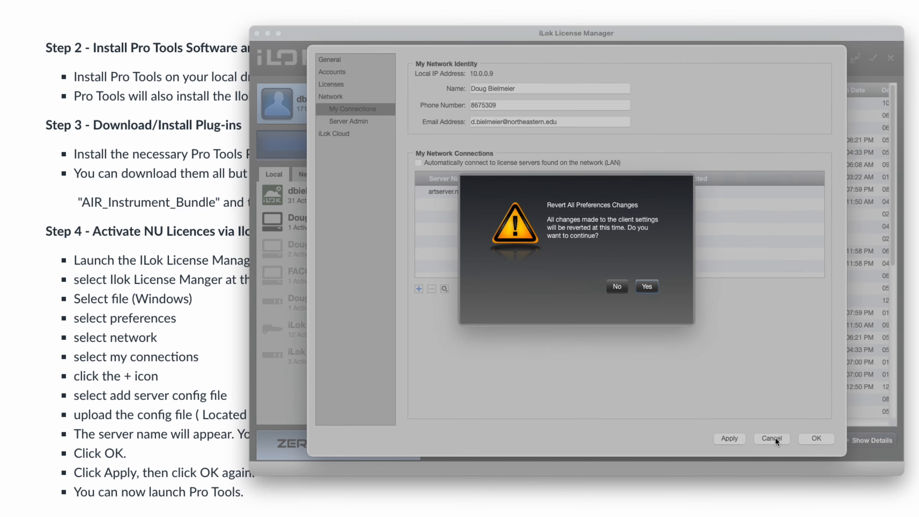
click(646, 288)
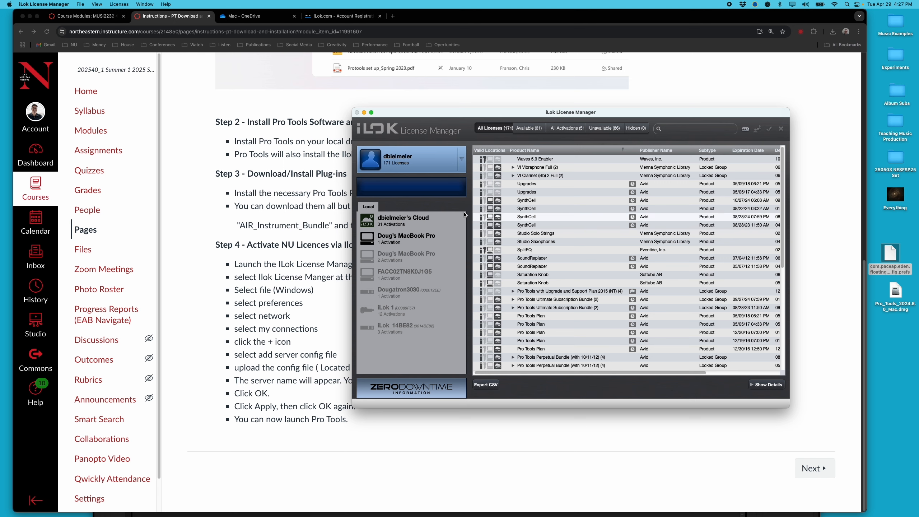
Close iLok License Manager, return to Chrome, and check the completed Pro_Tools_2024.6.0_Mac.dmg download
click(356, 112)
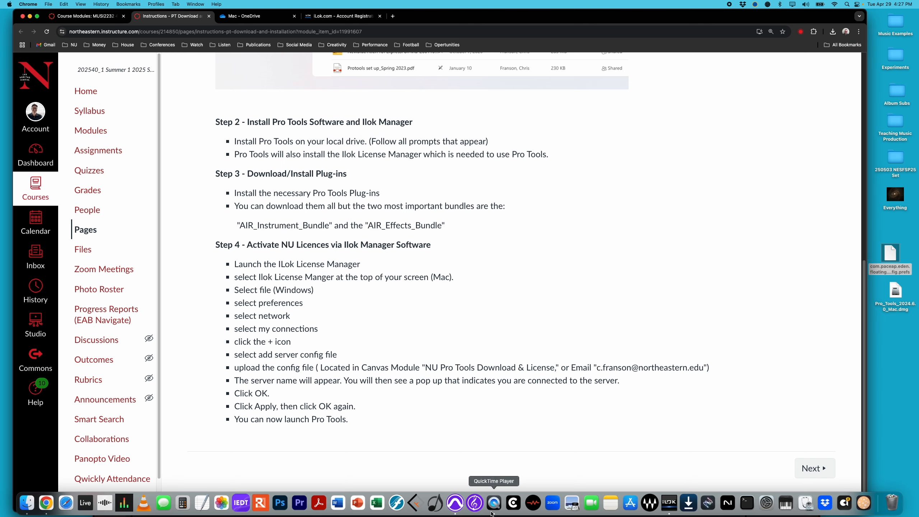
click(455, 503)
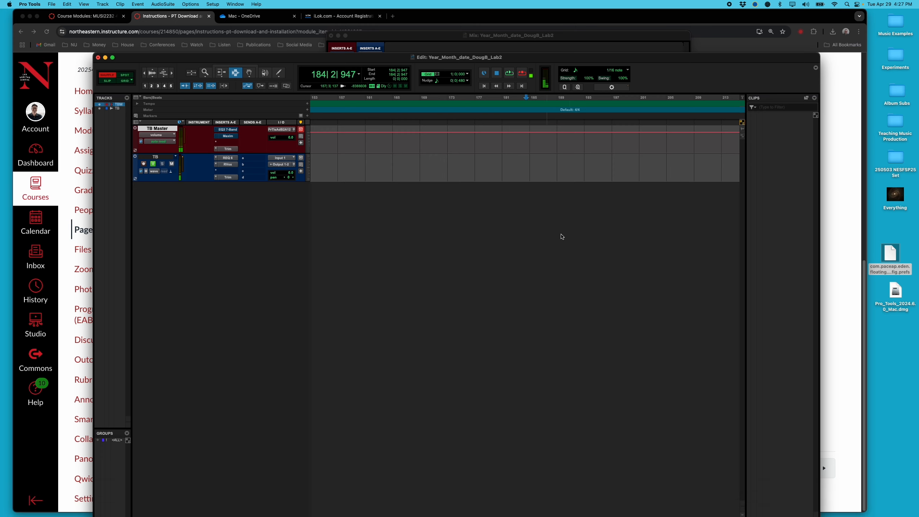
click(840, 385)
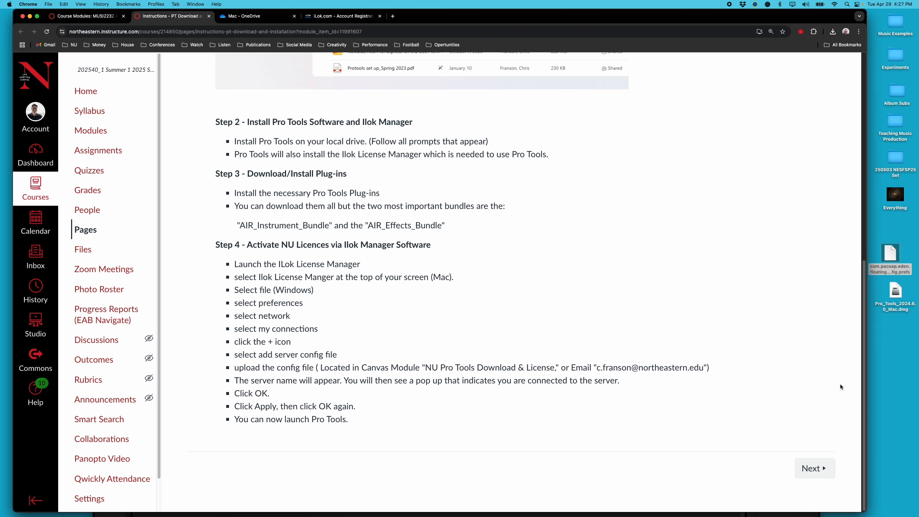
click(832, 32)
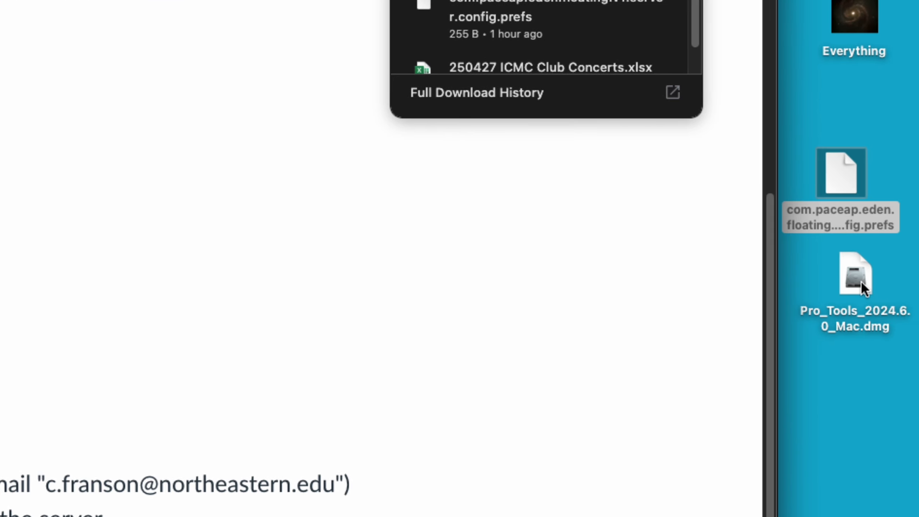
Try opening the Pro_Tools_2024.6.0_Mac.dmg installer, dismissing the unreadable-disk warning, then retry
double_click(862, 281)
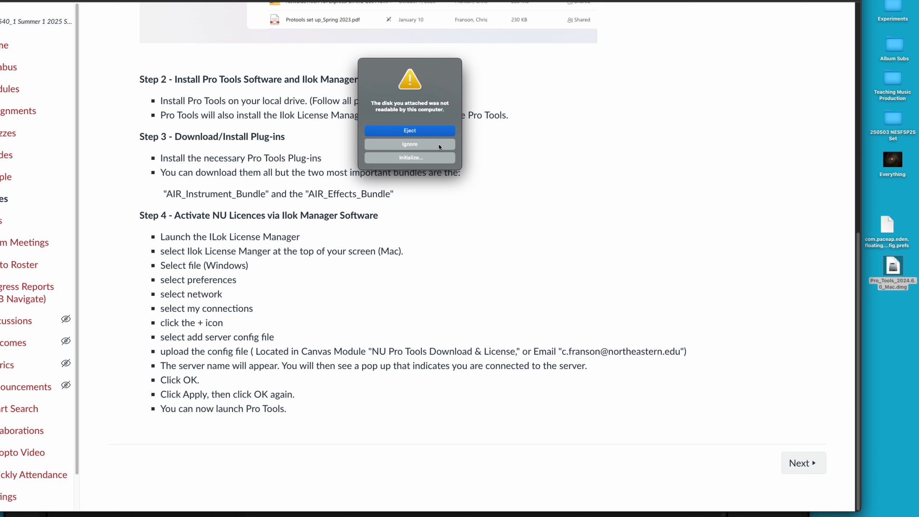
click(418, 144)
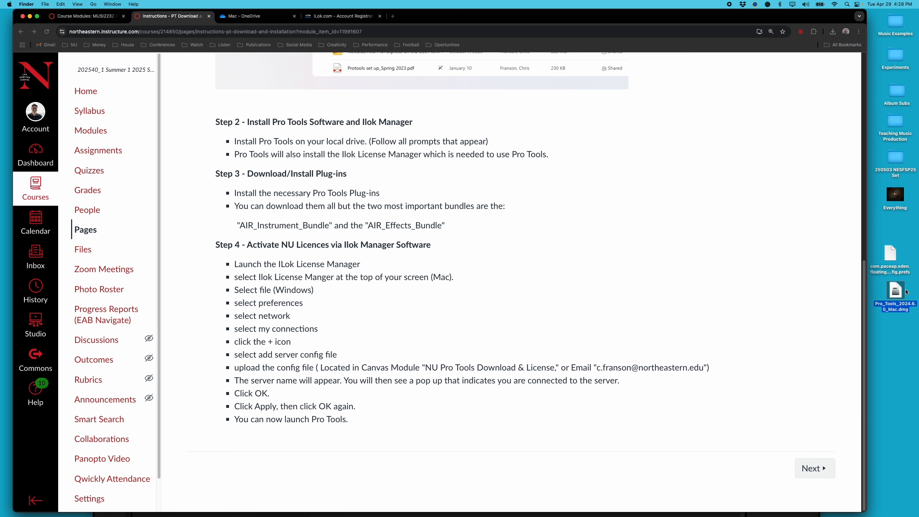
double_click(896, 293)
Check the disk image's options, nudge its icon on the desktop, and bring Finder forward
mouse_move(545, 515)
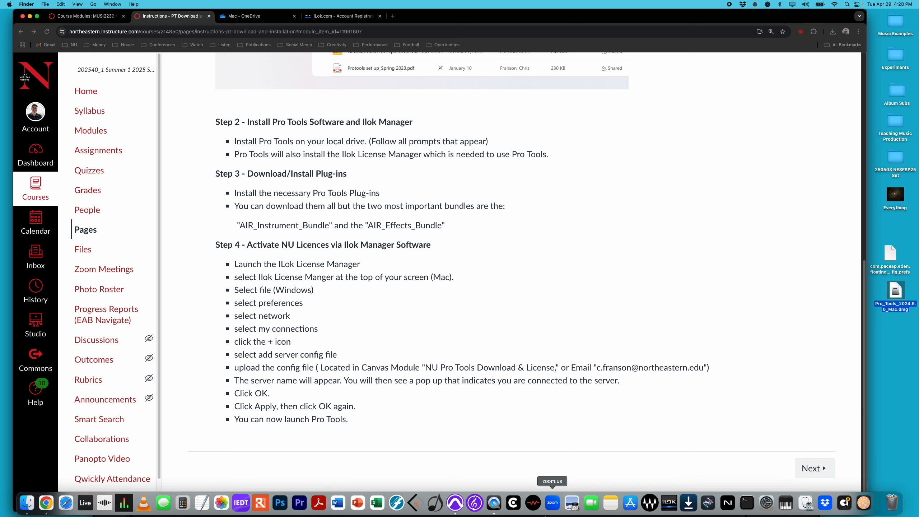
right_click(892, 289)
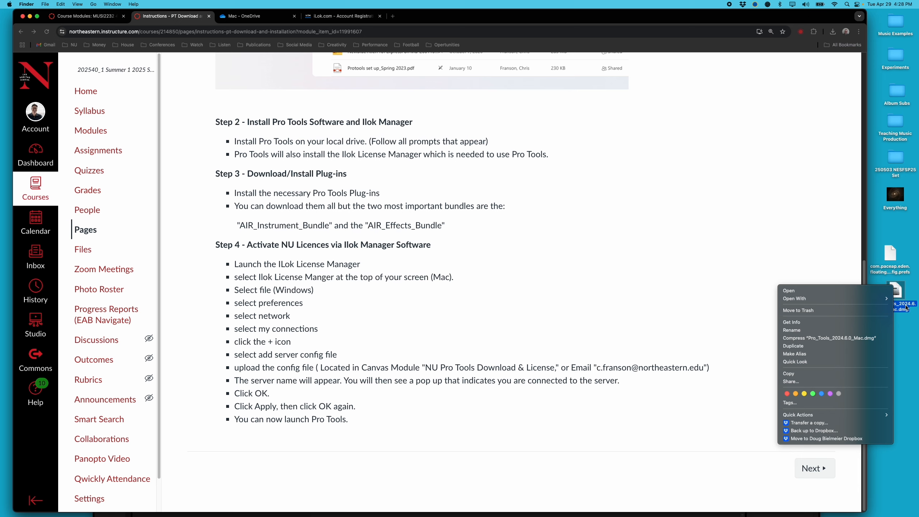
click(906, 335)
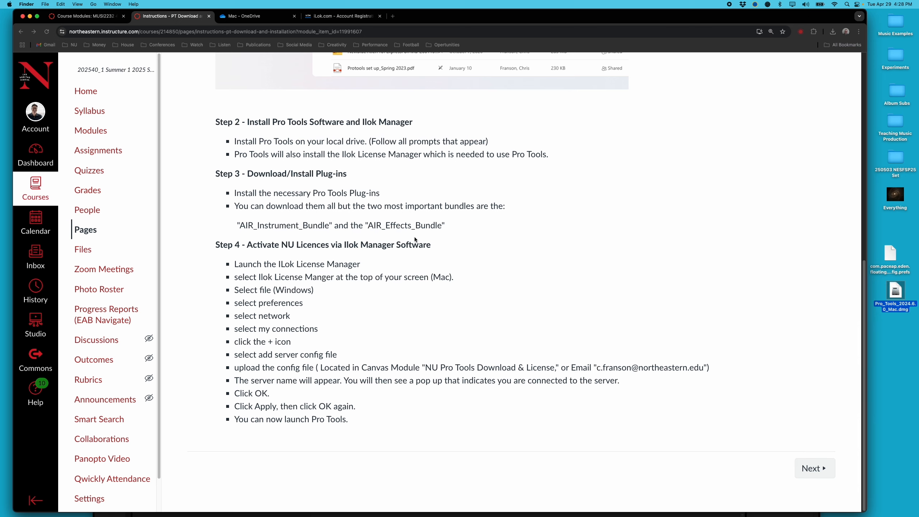
mouse_move(895, 289)
mouse_down()
mouse_move(887, 313)
mouse_move(888, 299)
mouse_up()
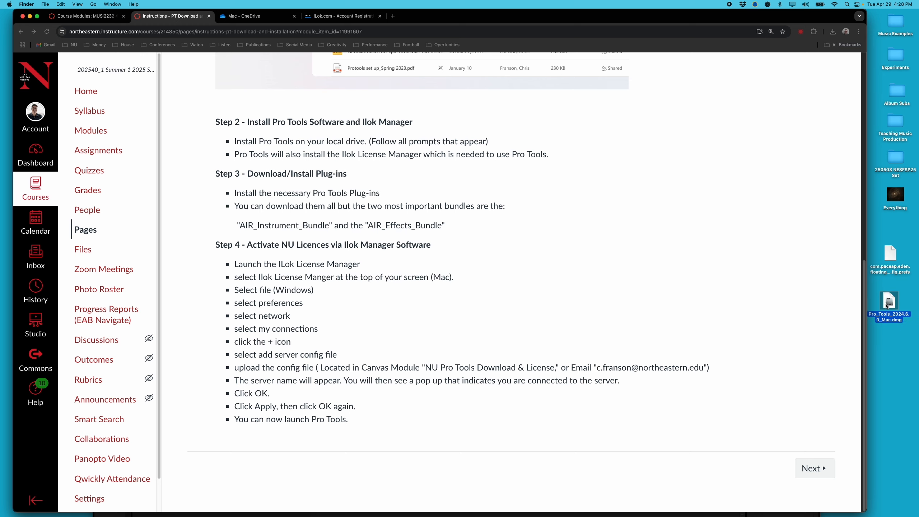
mouse_move(397, 515)
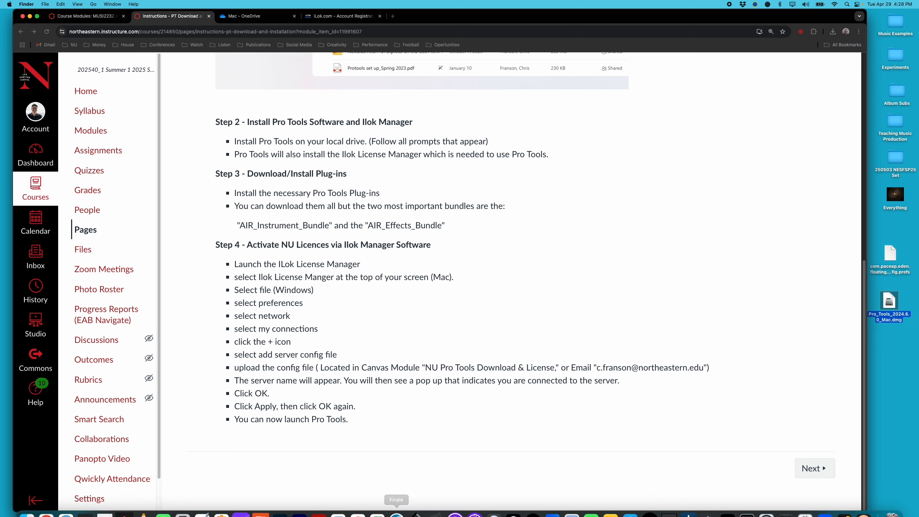
click(28, 504)
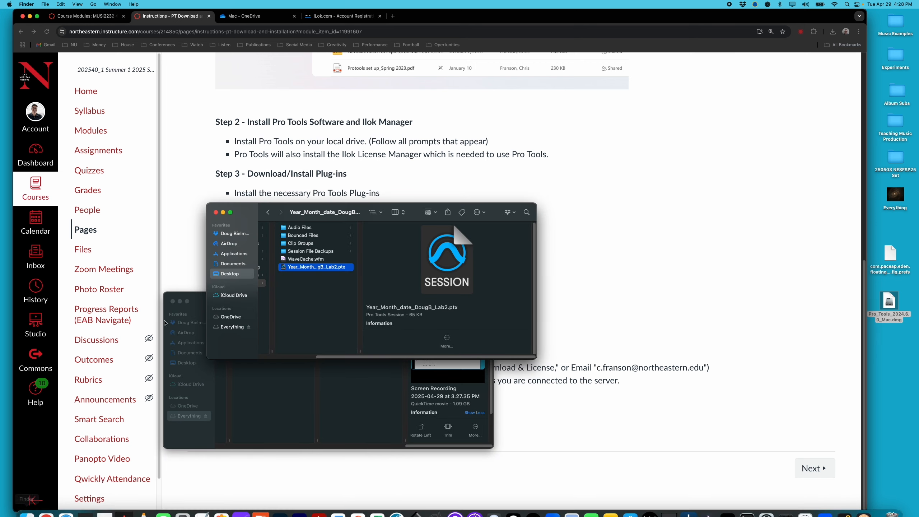
Browse Applications, through the Avid and Avid_Uninstallers folders, scrolling down to Pro Tools
click(226, 253)
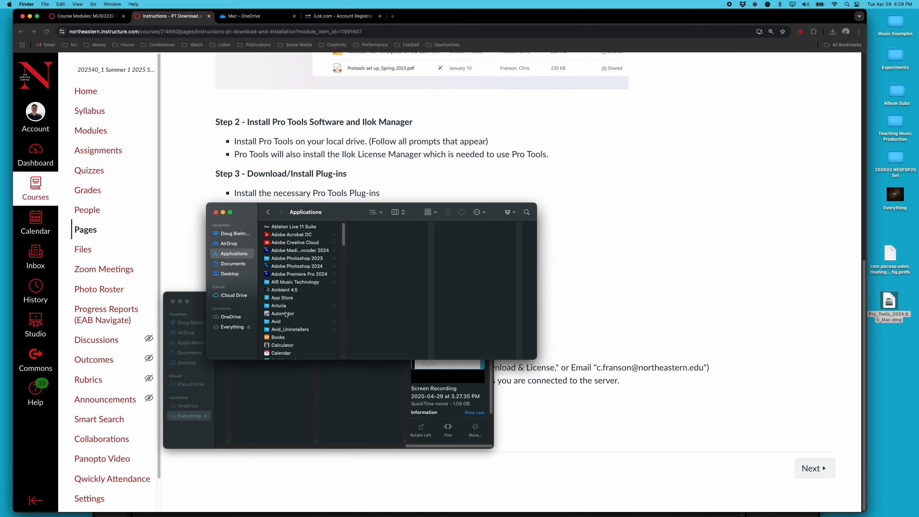
click(277, 322)
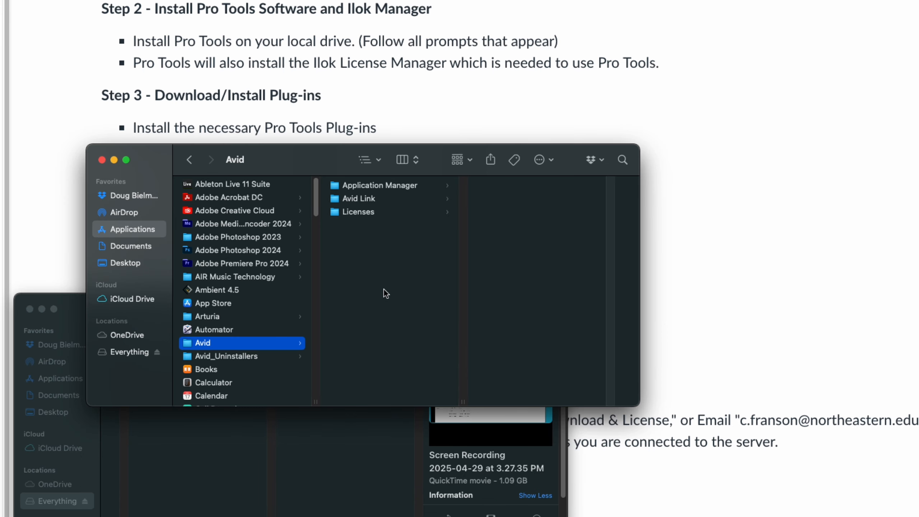
click(241, 356)
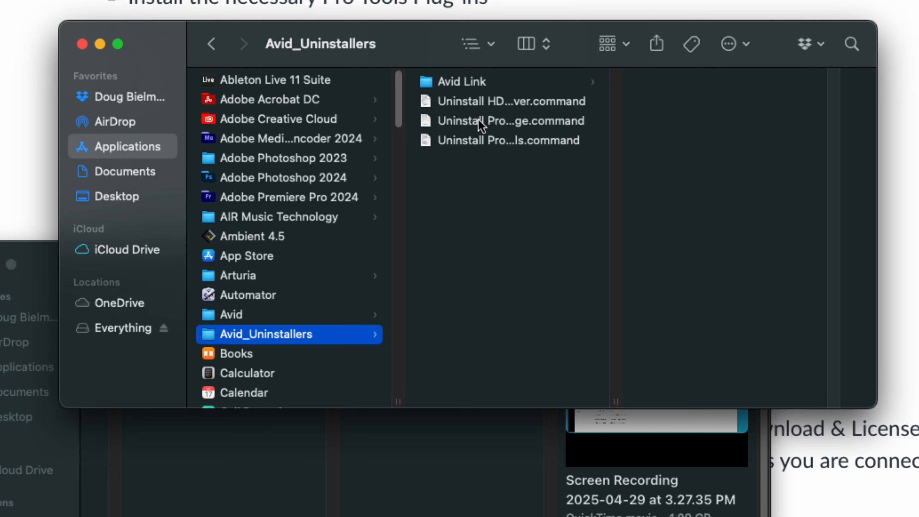
scroll(293, 294, down, 10)
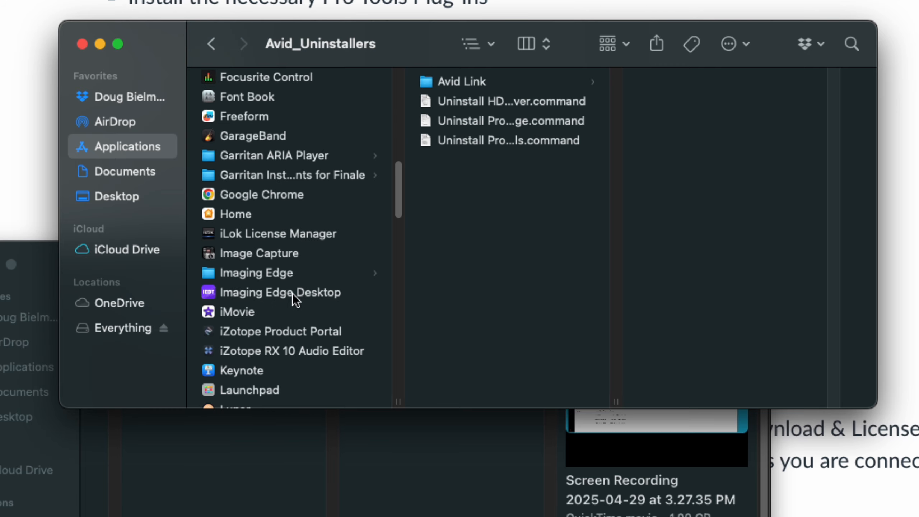
scroll(293, 294, down, 10)
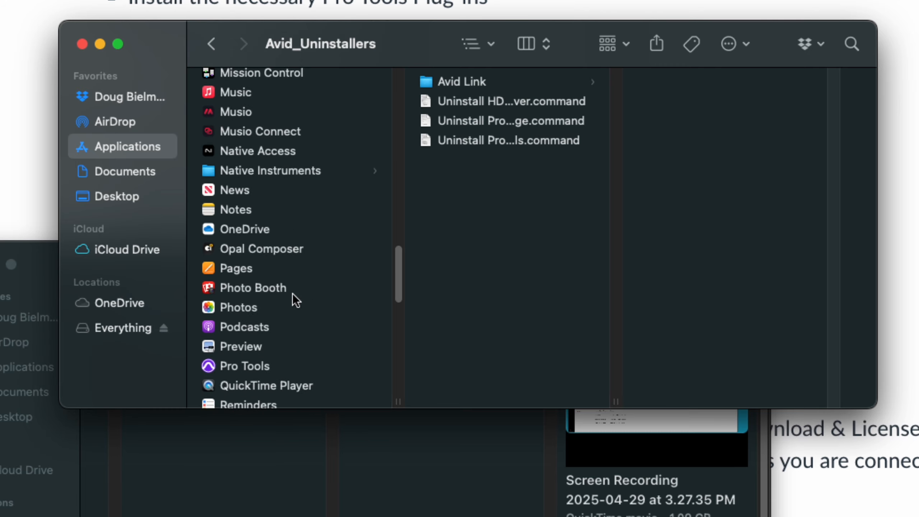
scroll(293, 294, down, 5)
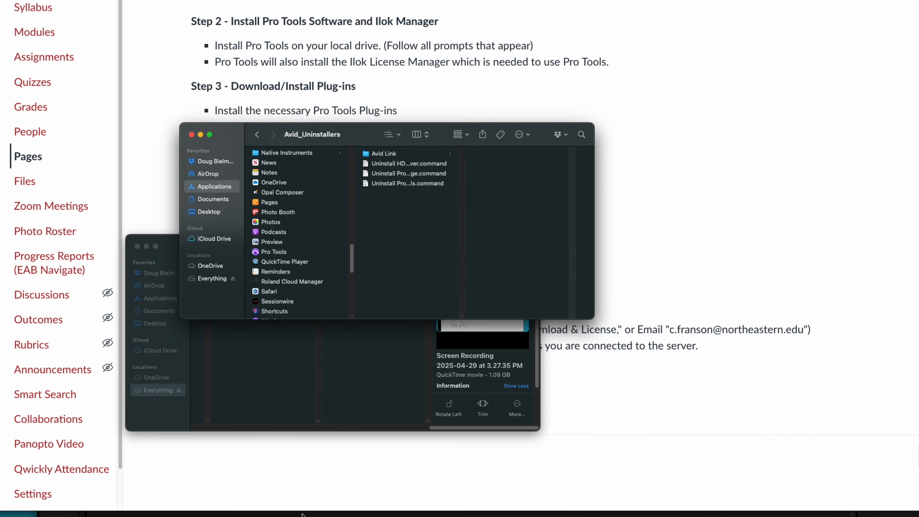
Close the Avid_Uninstallers and Lab 1 Finder windows to reveal the Canvas instructions page
mouse_move(419, 516)
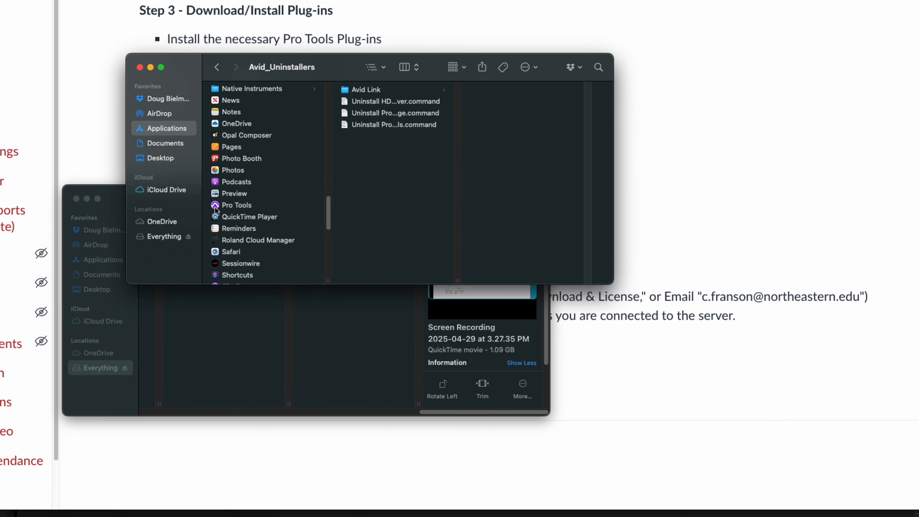
mouse_move(215, 206)
mouse_down()
mouse_move(324, 437)
mouse_move(325, 506)
mouse_move(333, 501)
mouse_move(232, 188)
mouse_move(230, 205)
mouse_up()
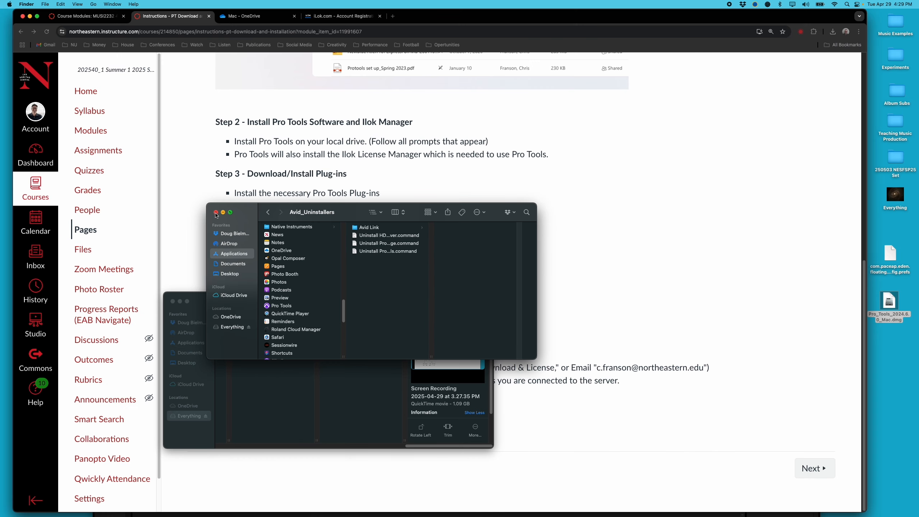
click(216, 213)
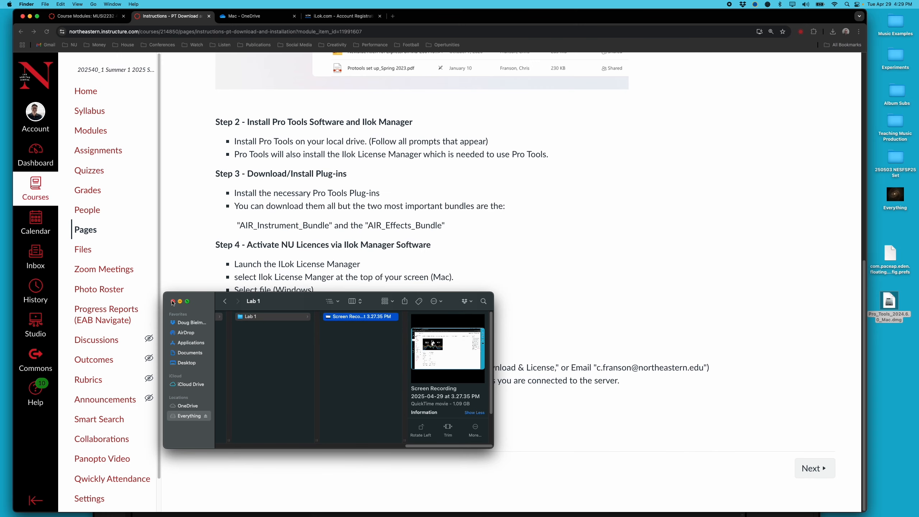
click(172, 301)
scroll(452, 245, up, 10)
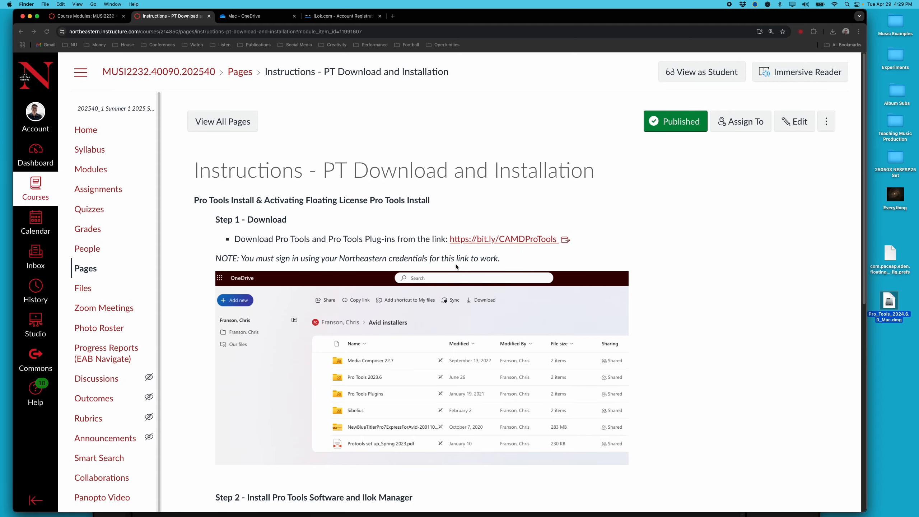